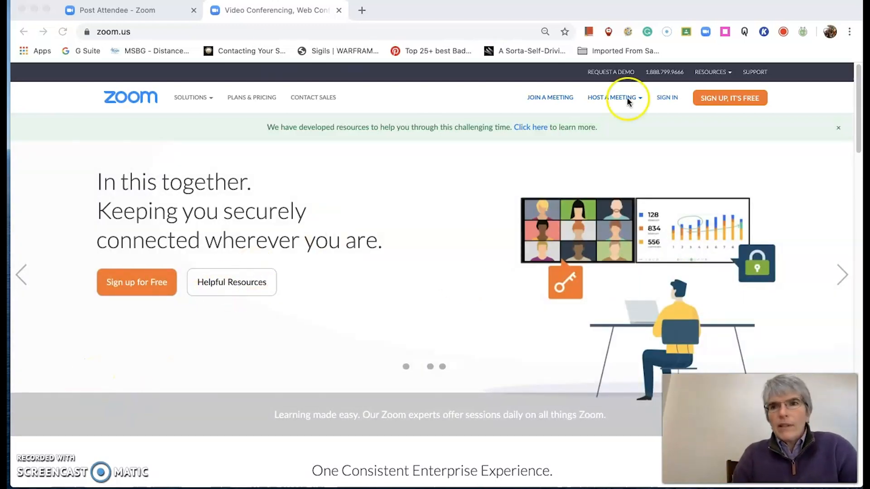
Sign in to the Zoom website with a Google account
click(670, 97)
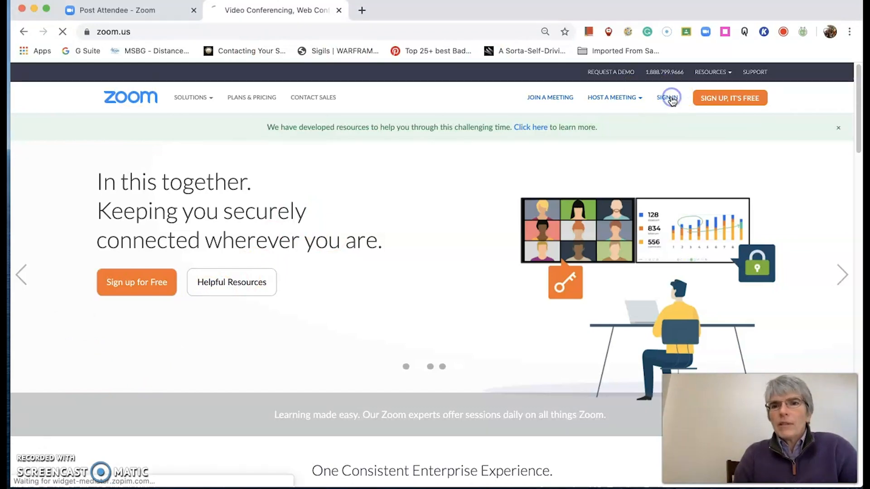
scroll(480, 333, down, 3)
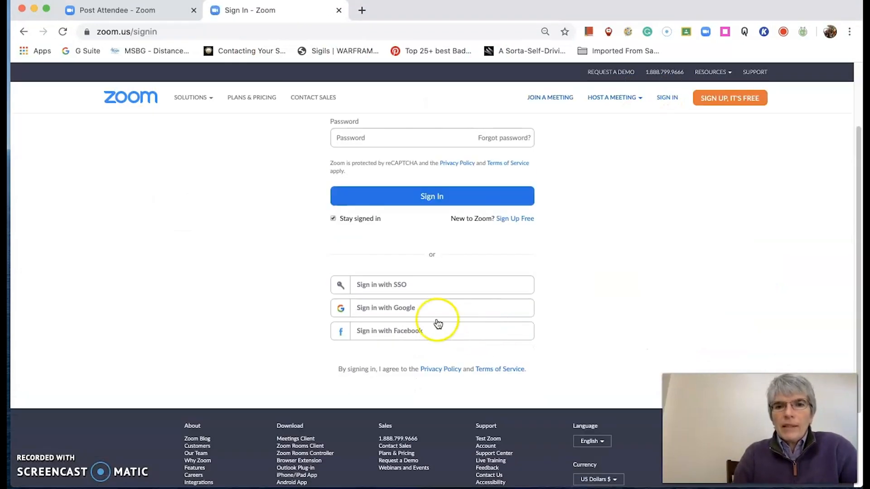
click(421, 295)
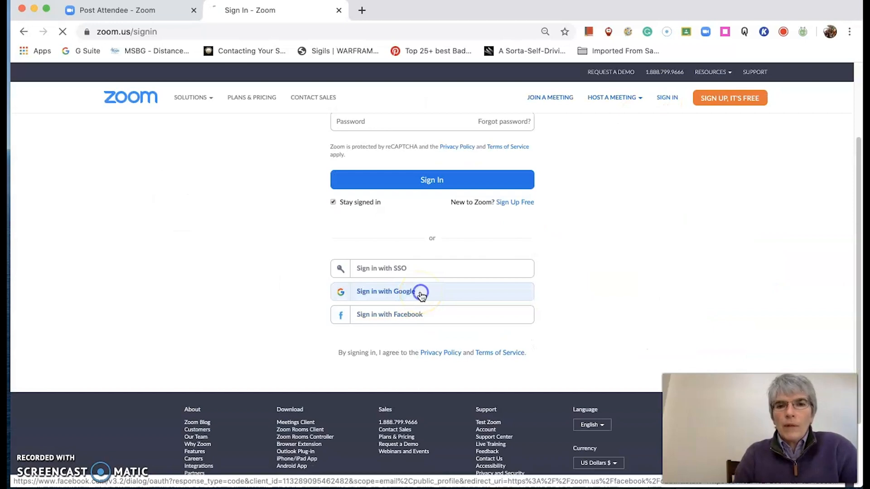
click(446, 273)
scroll(402, 274, down, 5)
click(401, 336)
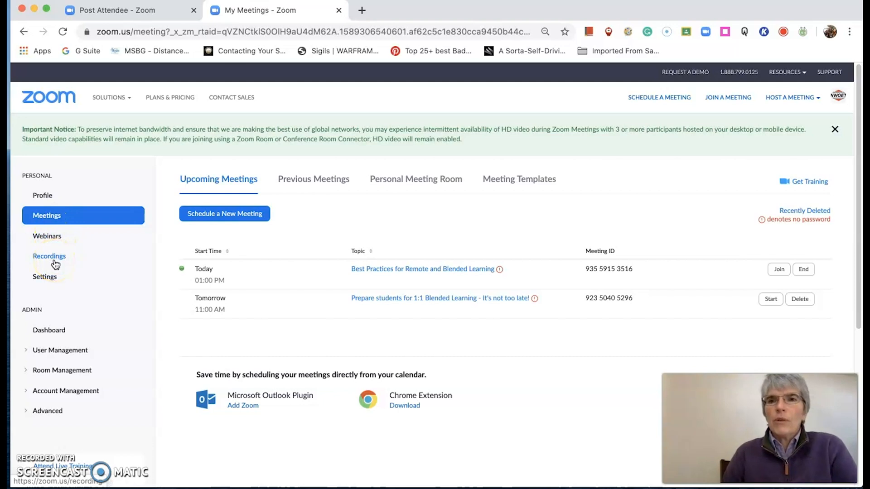
Open the personal account settings page with the meeting options
scroll(55, 264, down, 3)
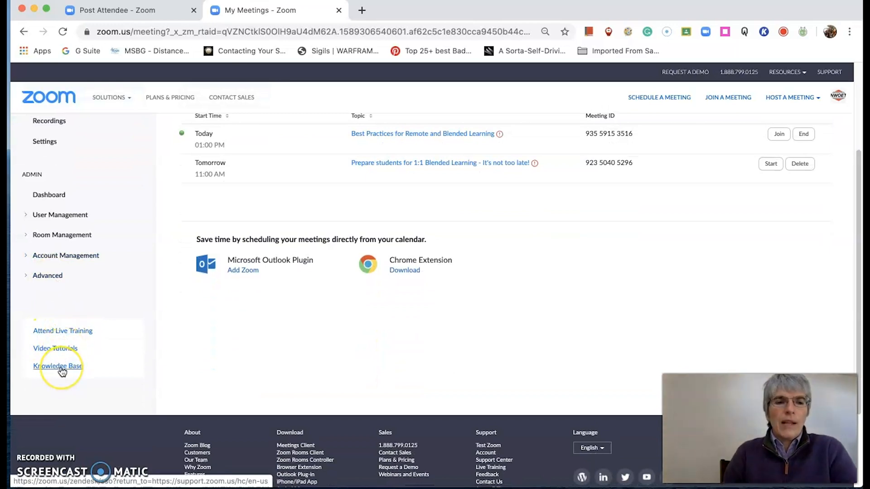
scroll(60, 372, up, 3)
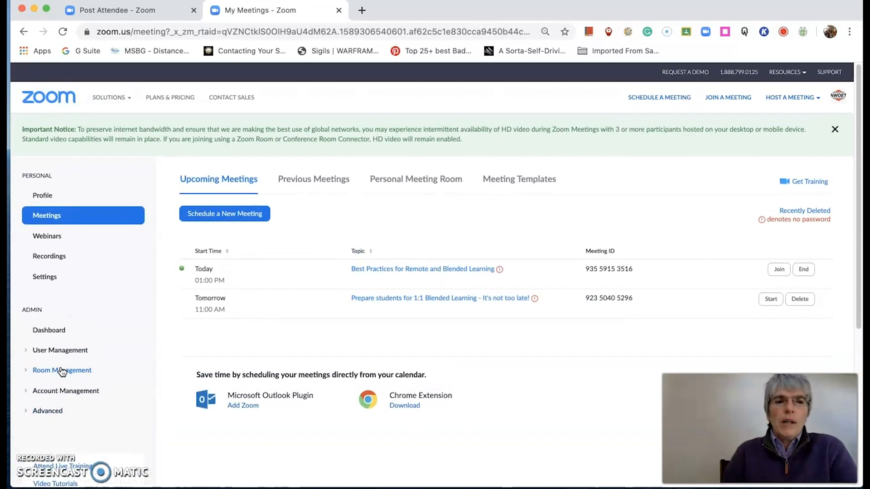
click(55, 257)
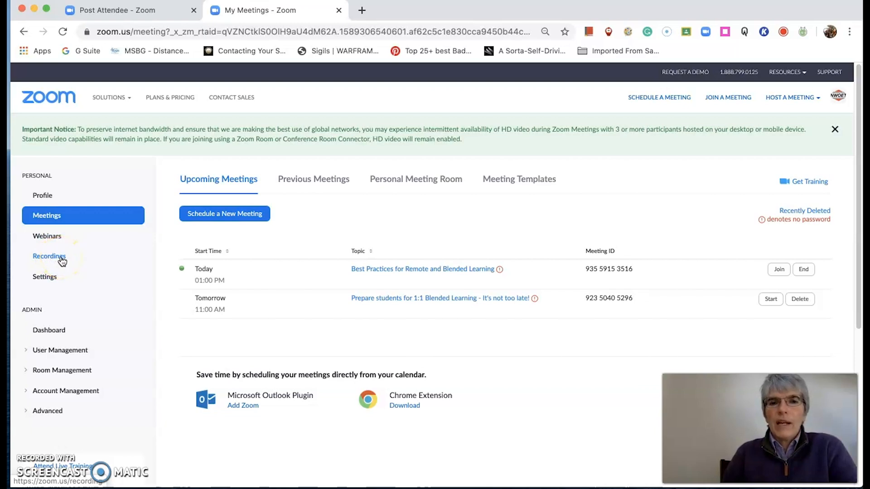
click(43, 277)
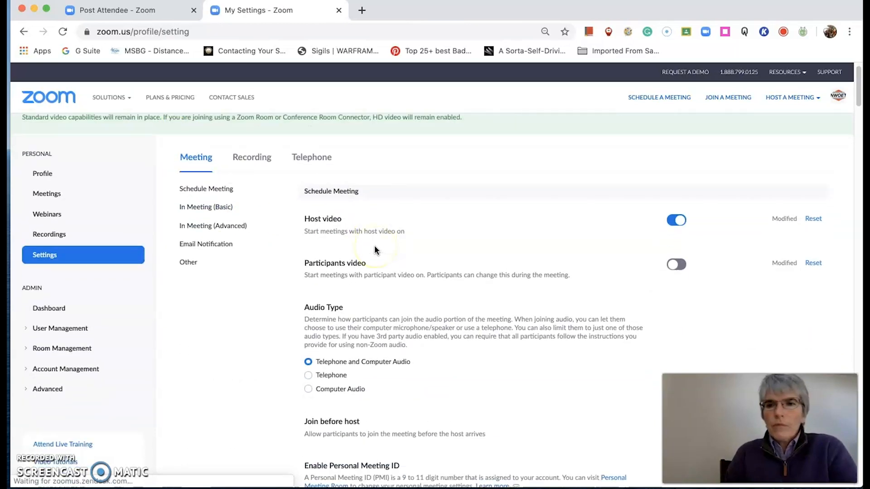
Review the Schedule Meeting settings for host and participant video, audio type, join before host and Personal Meeting ID
scroll(413, 211, down, 3)
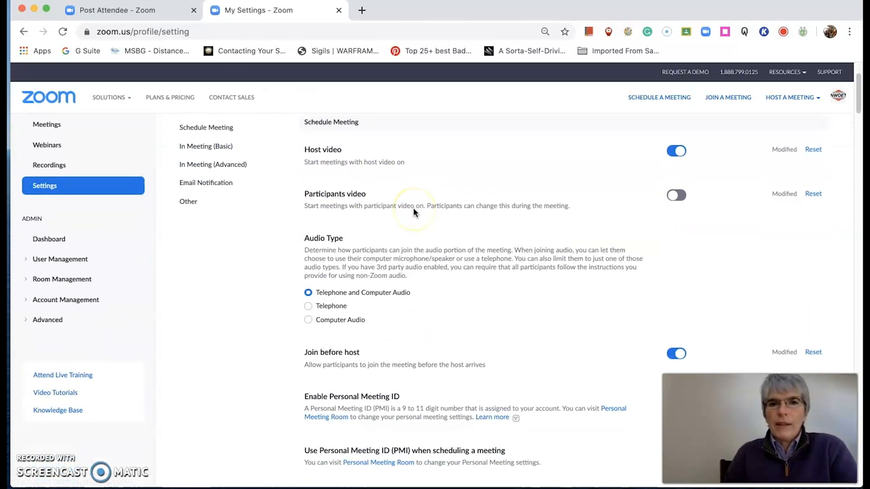
scroll(413, 211, down, 1)
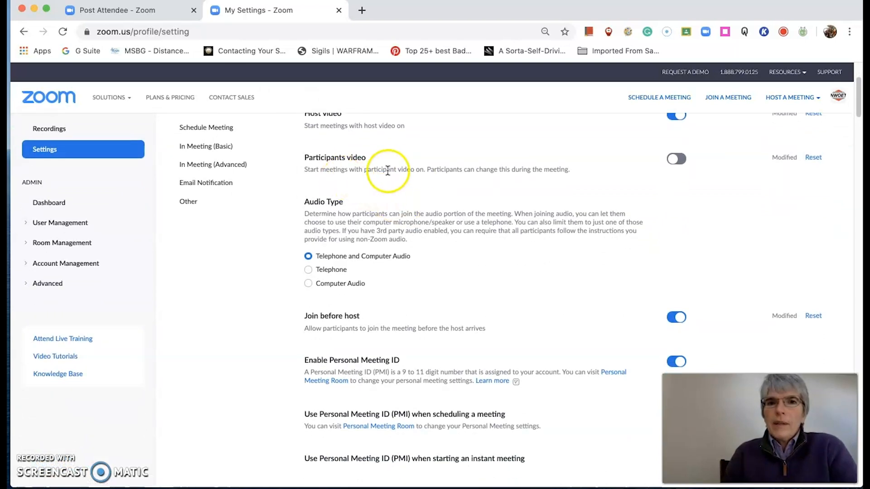
scroll(641, 181, up, 3)
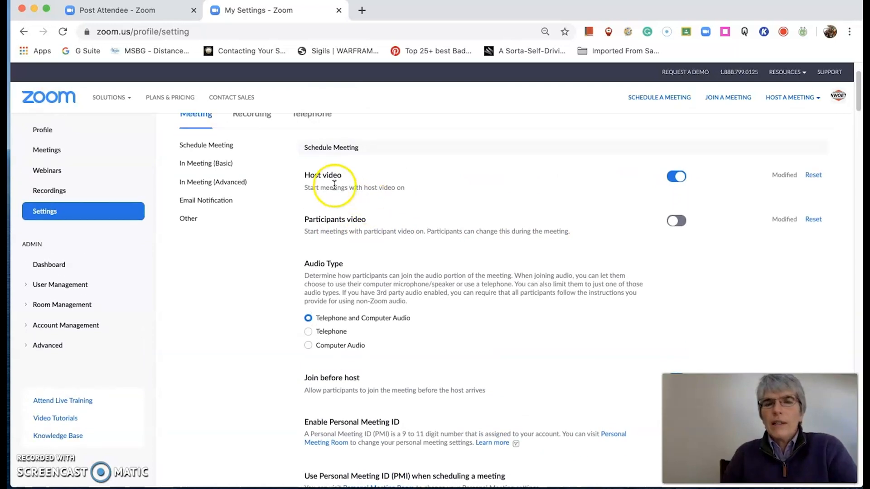
scroll(368, 203, down, 1)
scroll(367, 213, down, 5)
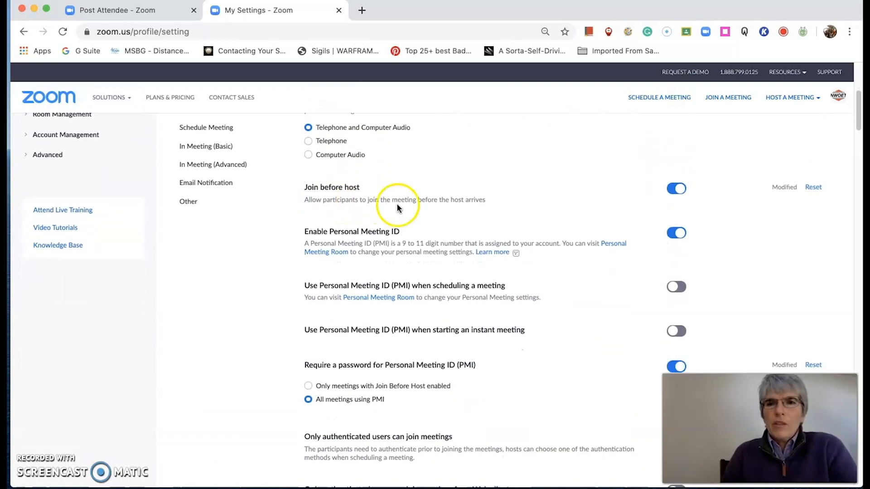
scroll(406, 207, down, 1)
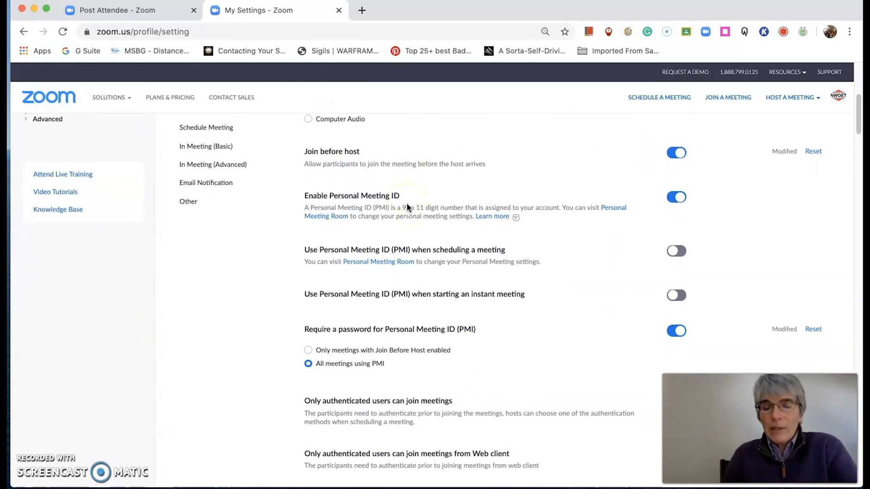
scroll(406, 206, down, 3)
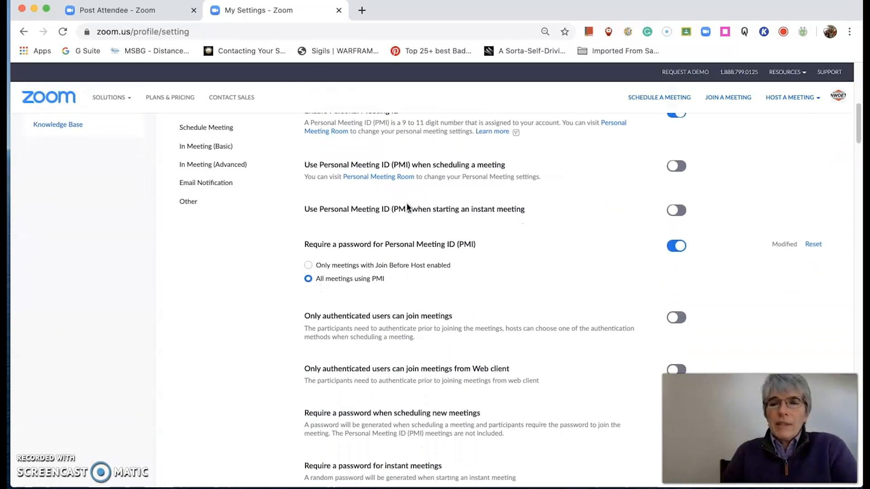
Examine the password requirements for Personal Meeting ID, newly scheduled, instant and phone-joined meetings, and the embedded password in invite links
scroll(407, 204, down, 2)
click(350, 231)
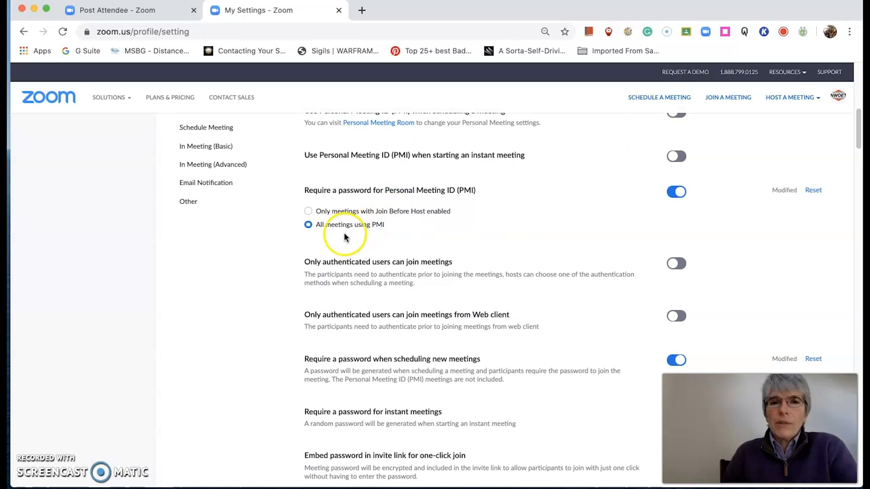
scroll(342, 236, down, 3)
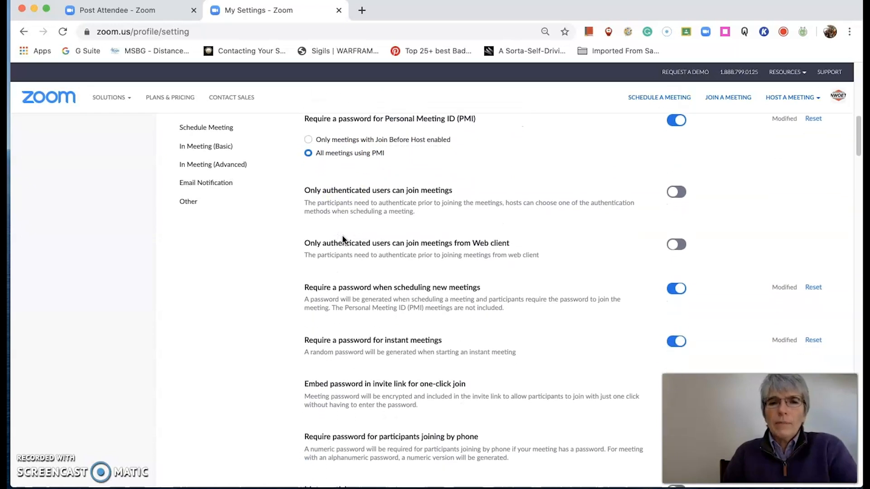
click(419, 278)
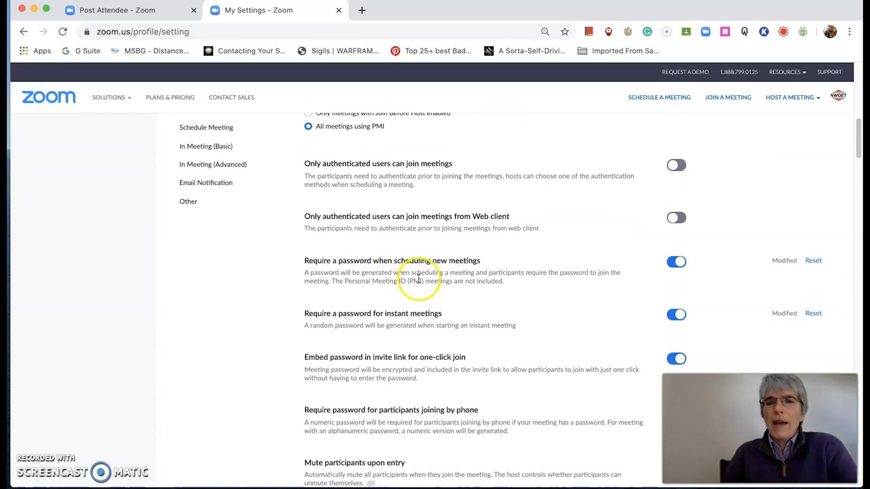
scroll(418, 279, down, 1)
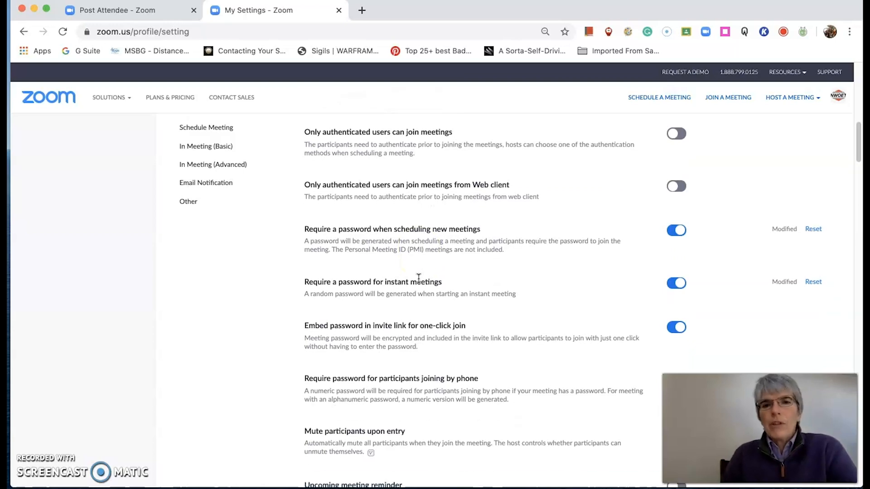
scroll(415, 301, down, 1)
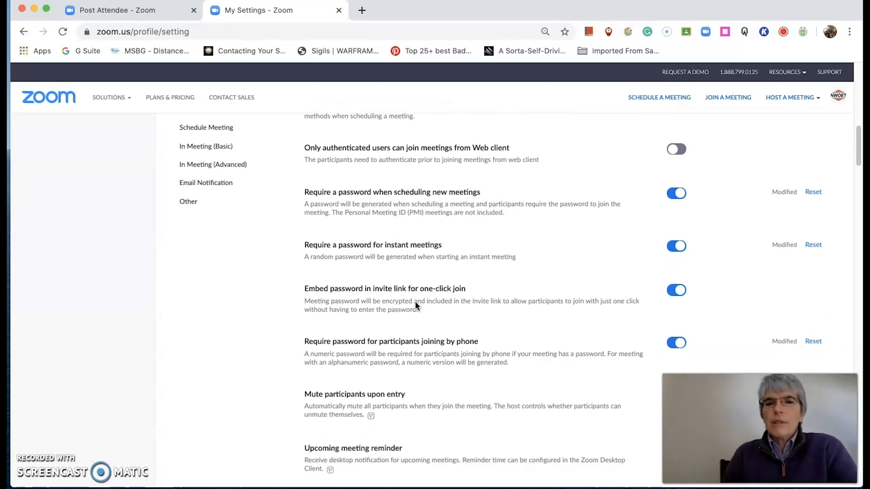
click(379, 301)
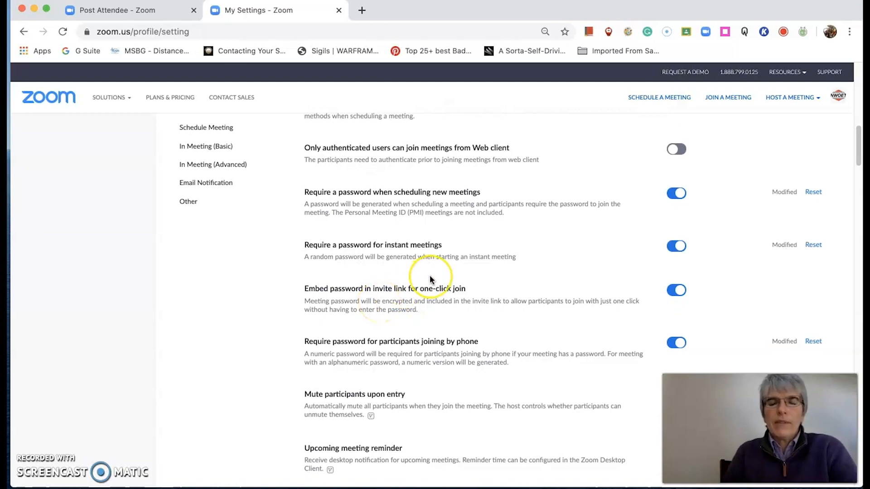
scroll(429, 275, down, 1)
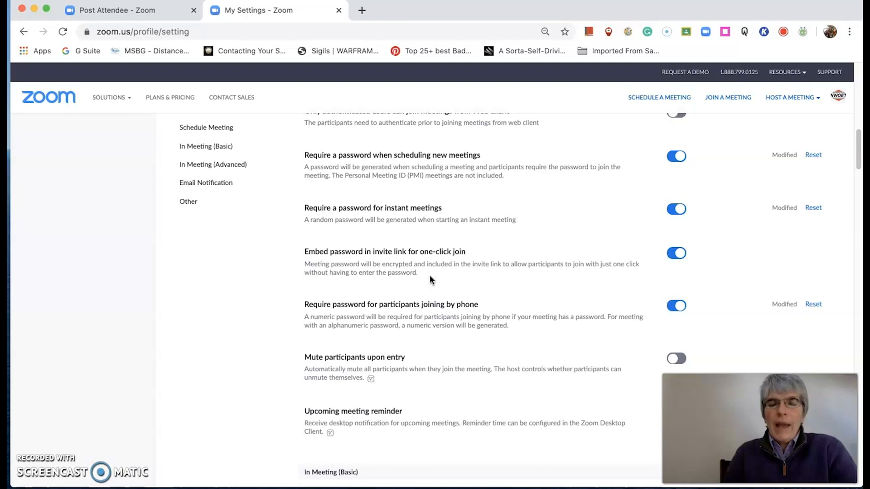
scroll(429, 275, down, 3)
click(451, 229)
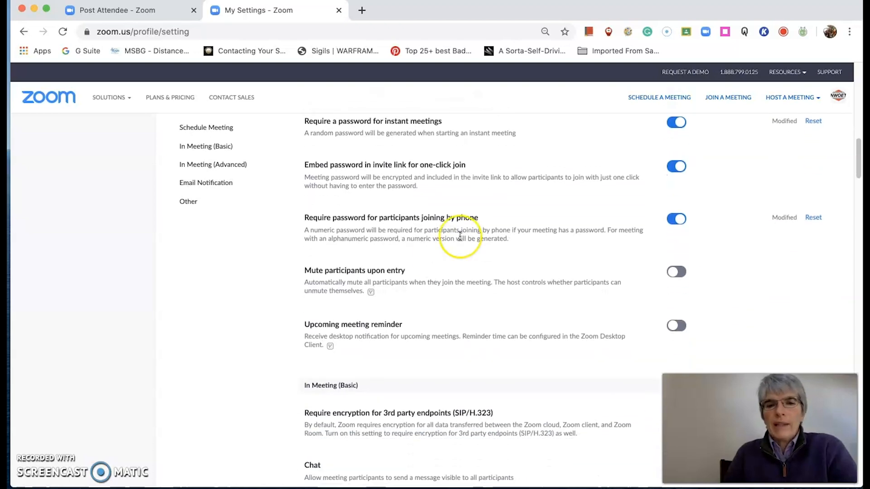
Review the In Meeting (Basic) settings for chat, auto saving chats, file transfer, co-host and polling
scroll(460, 236, down, 5)
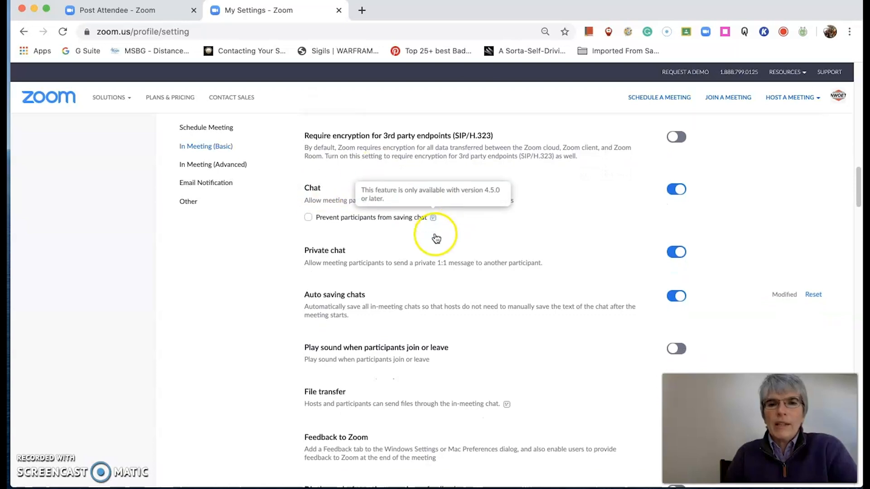
scroll(433, 235, down, 1)
scroll(433, 241, down, 1)
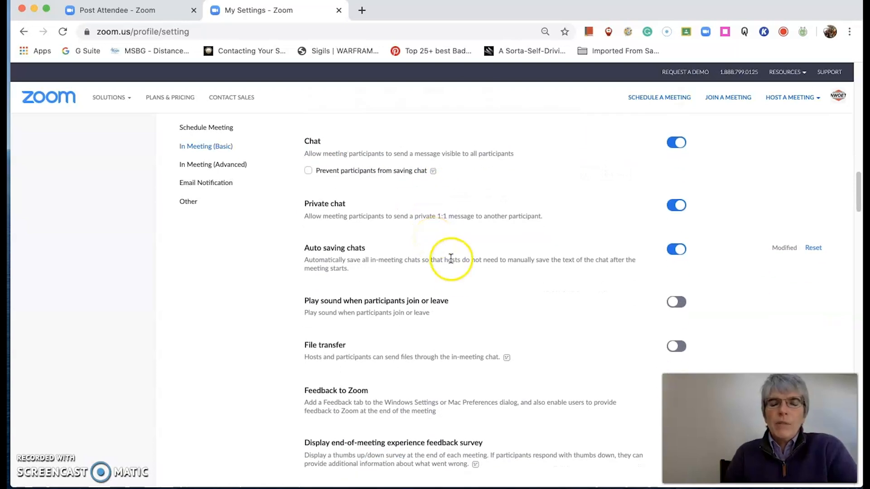
scroll(455, 271, down, 3)
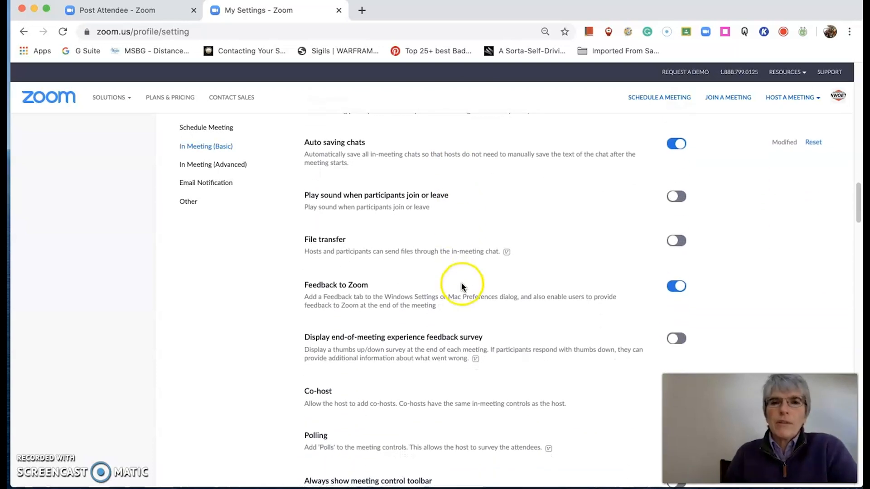
scroll(522, 332, down, 4)
scroll(524, 333, down, 2)
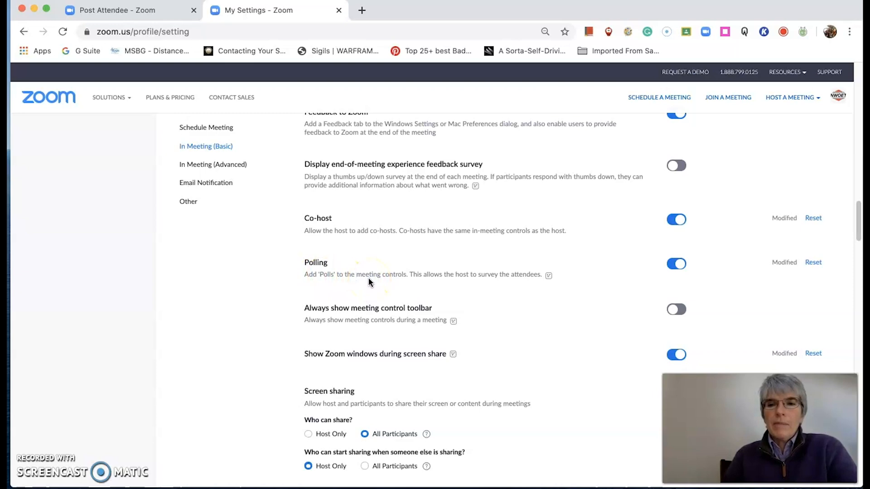
scroll(368, 281, down, 6)
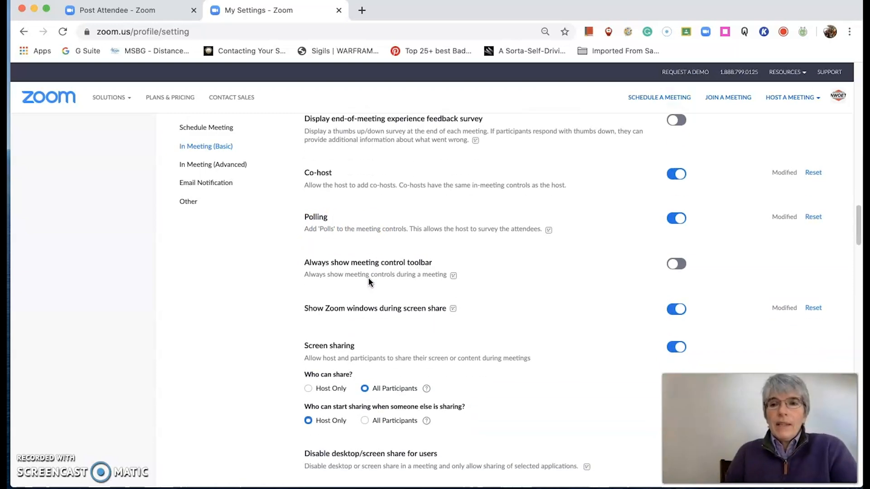
Turn on the Annotation setting so participants can use annotation tools on shared screens
scroll(368, 281, down, 1)
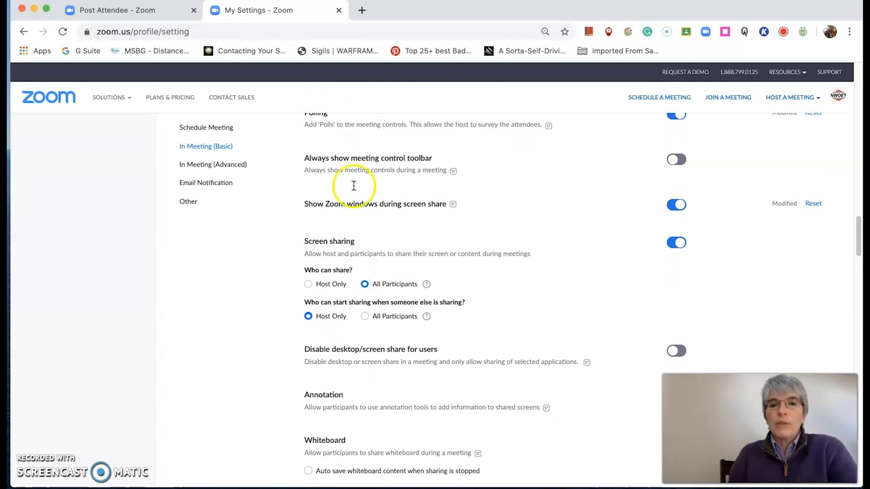
scroll(434, 382, down, 5)
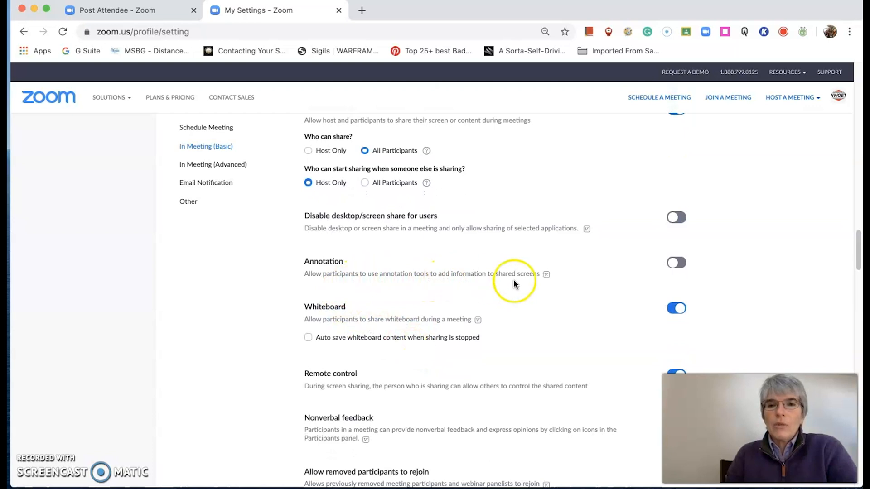
click(676, 262)
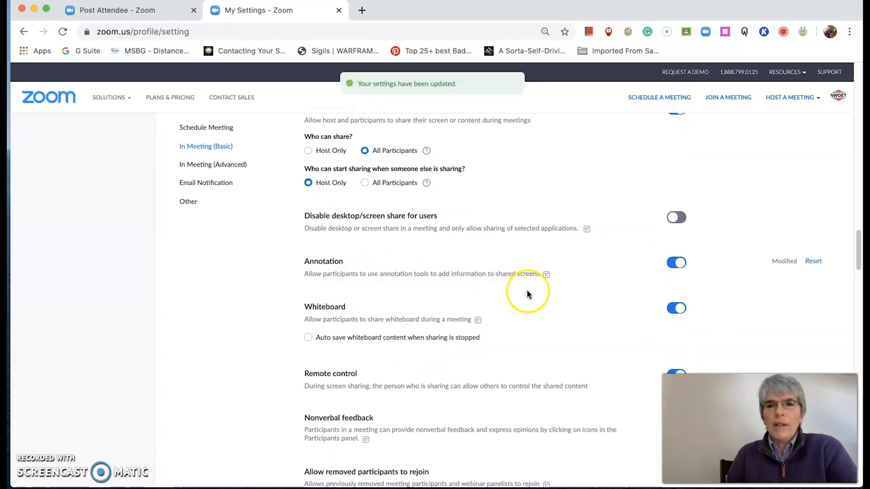
Review the remaining In Meeting (Basic) settings, from whiteboard and remote control to nonverbal feedback, and the Breakout room setting
scroll(527, 294, down, 1)
scroll(527, 295, down, 2)
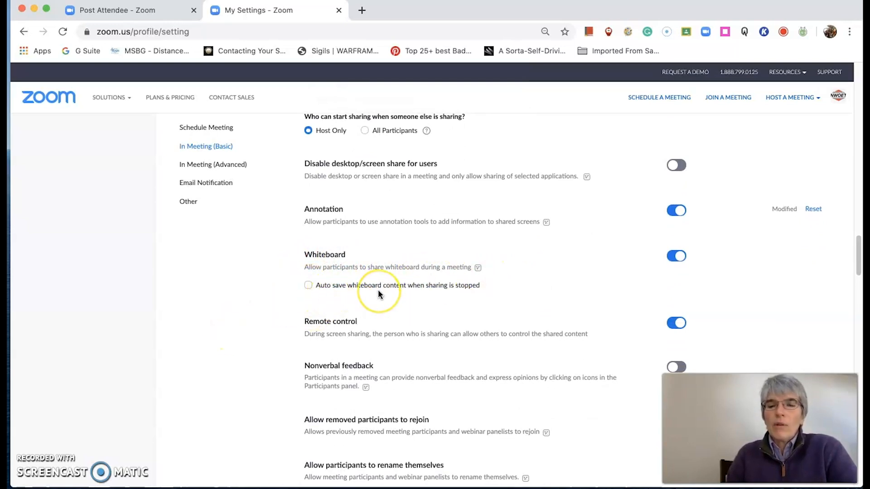
scroll(379, 293, down, 1)
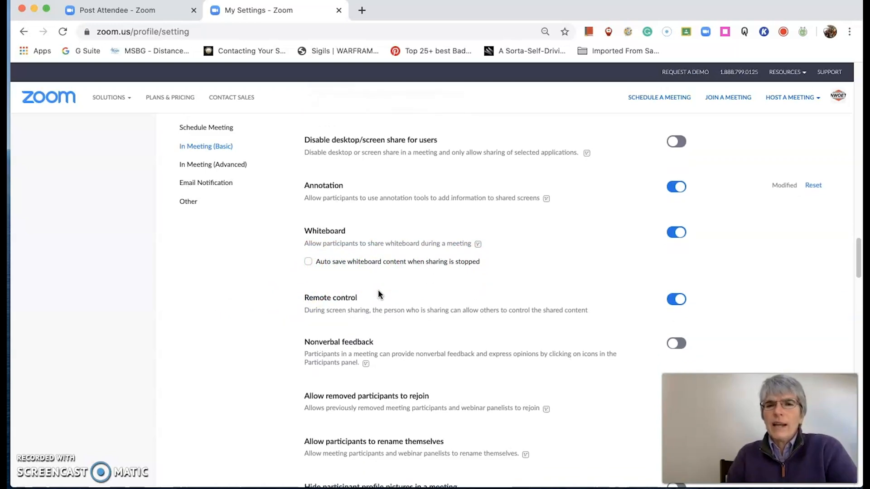
scroll(379, 294, down, 6)
scroll(378, 293, down, 10)
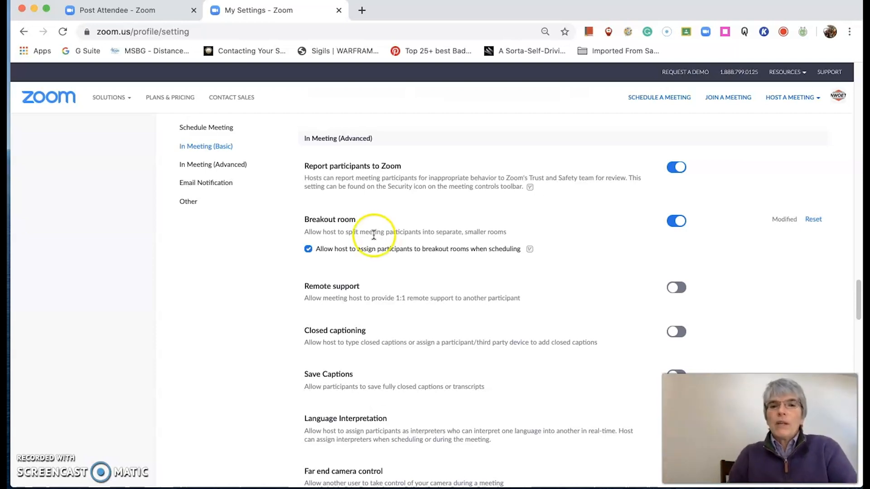
Look through the rest of the In Meeting (Advanced), Email Notification and Other settings, including virtual background and schedule privilege
scroll(355, 342, down, 5)
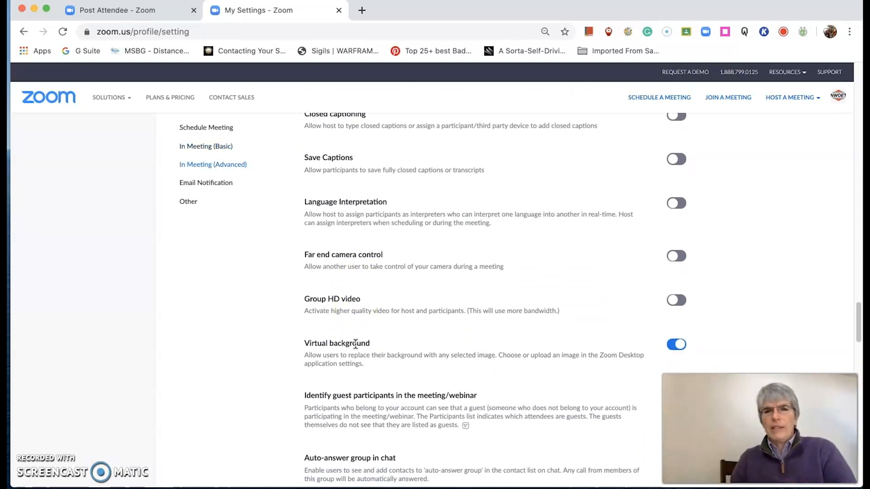
scroll(356, 344, down, 13)
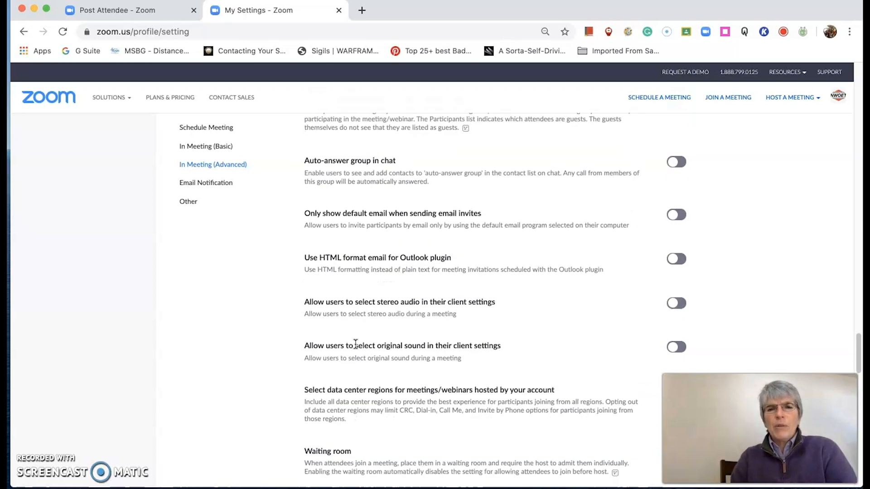
scroll(355, 345, down, 6)
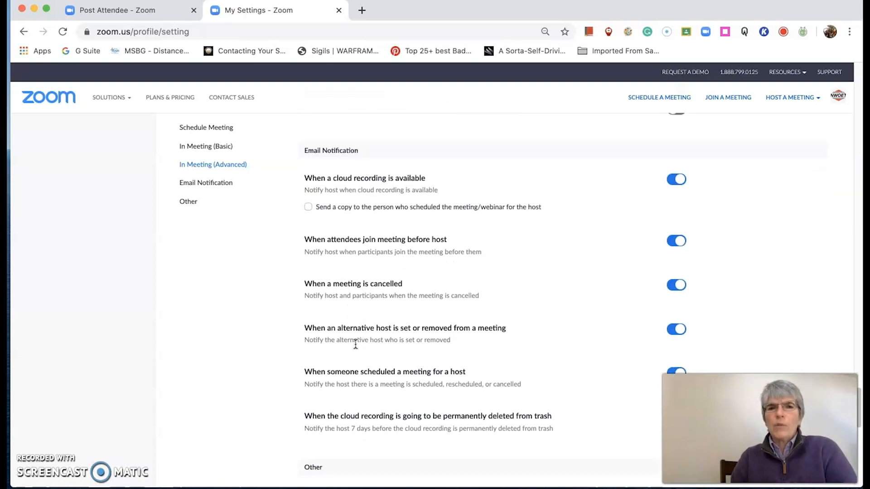
scroll(355, 343, down, 7)
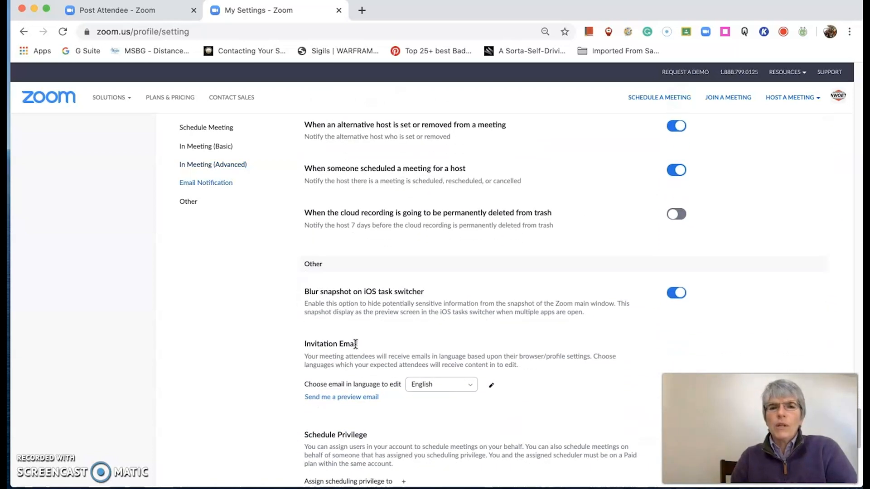
scroll(356, 343, down, 4)
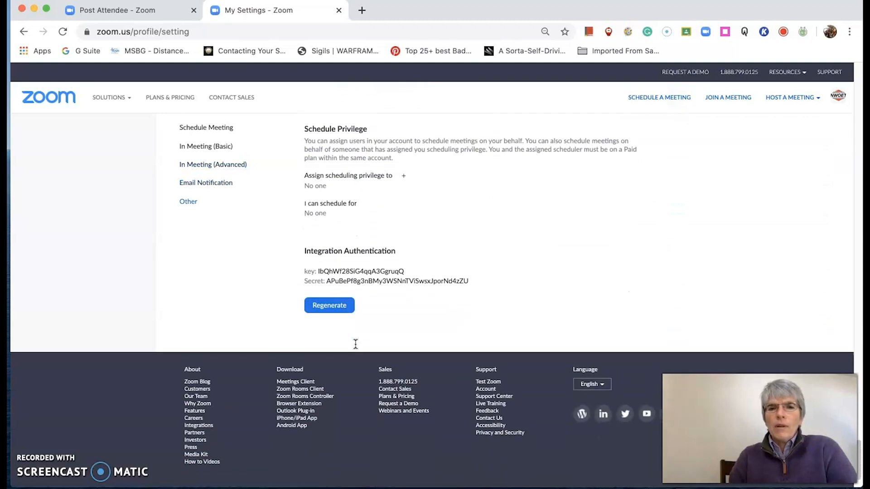
Go to the account's upcoming meetings and start scheduling a new meeting
scroll(355, 343, up, 13)
scroll(355, 344, up, 20)
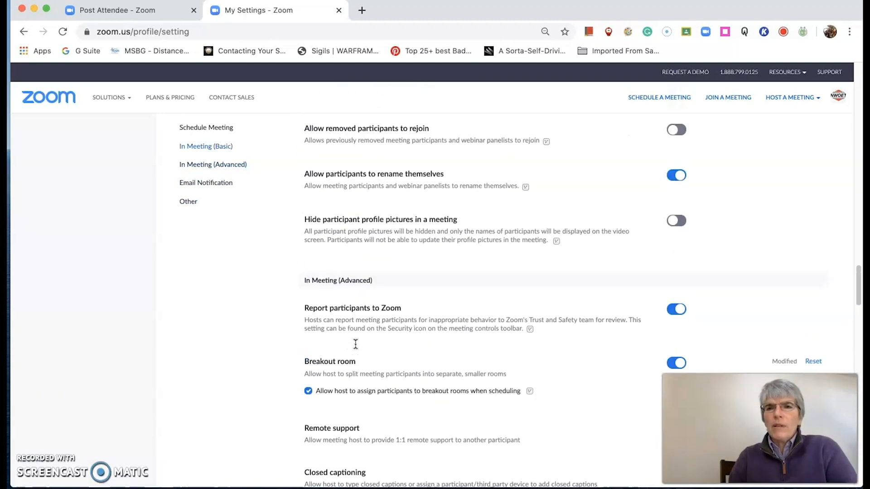
scroll(355, 344, up, 20)
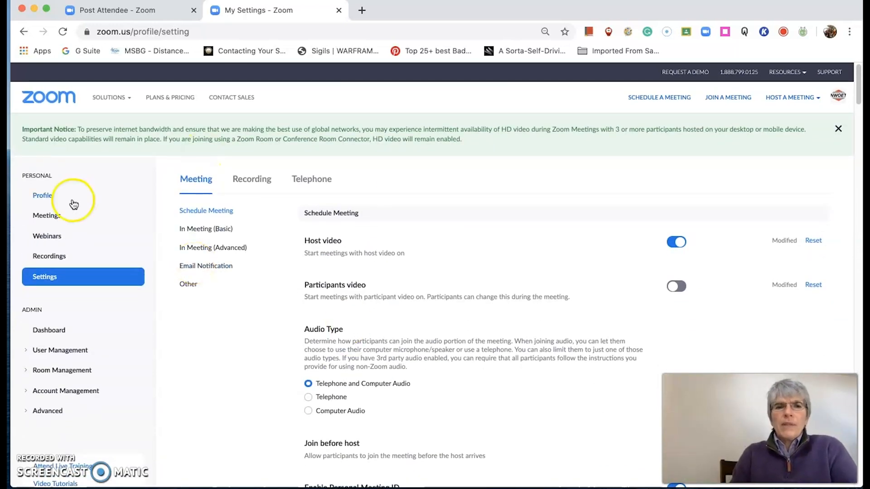
click(46, 217)
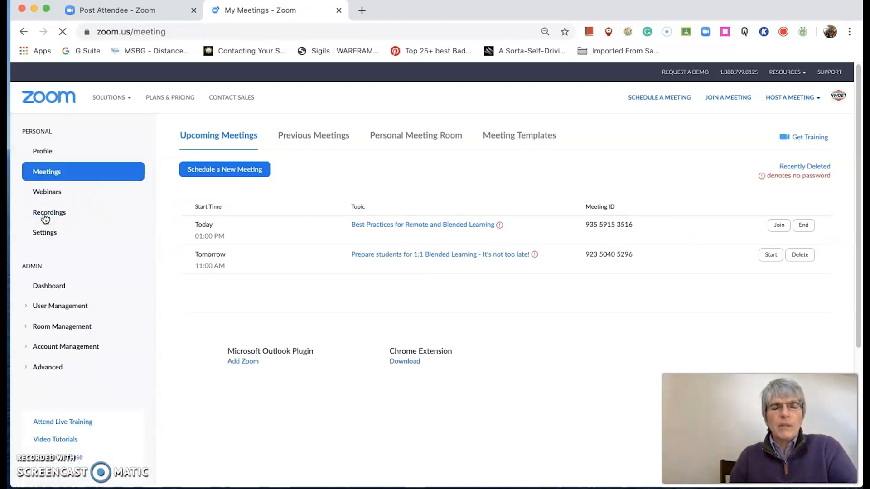
click(221, 213)
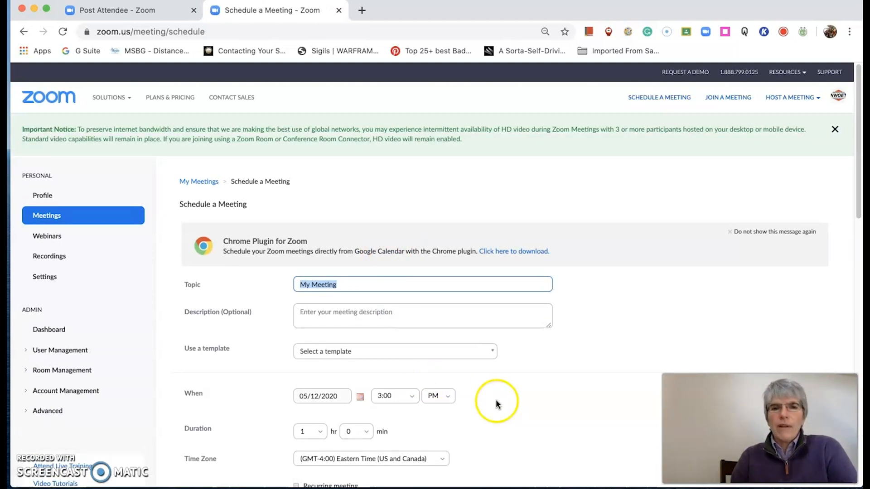
Enter "Math Lesson" as the topic of the new meeting
scroll(494, 399, down, 3)
text(Mat)
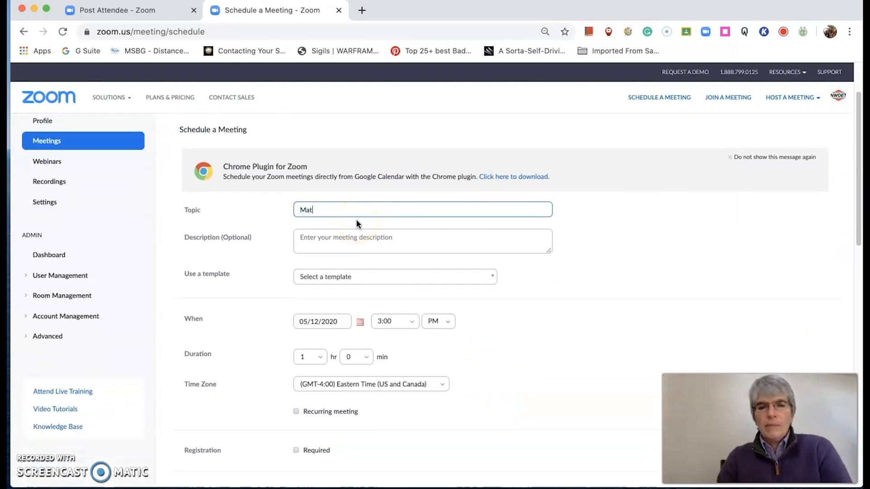
text(h Lesson)
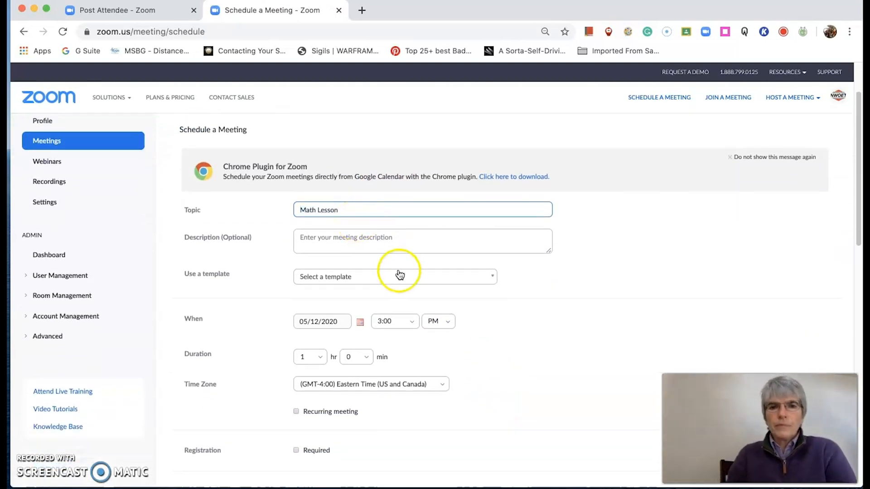
Set the meeting's duration to 4 hours
scroll(399, 265, down, 1)
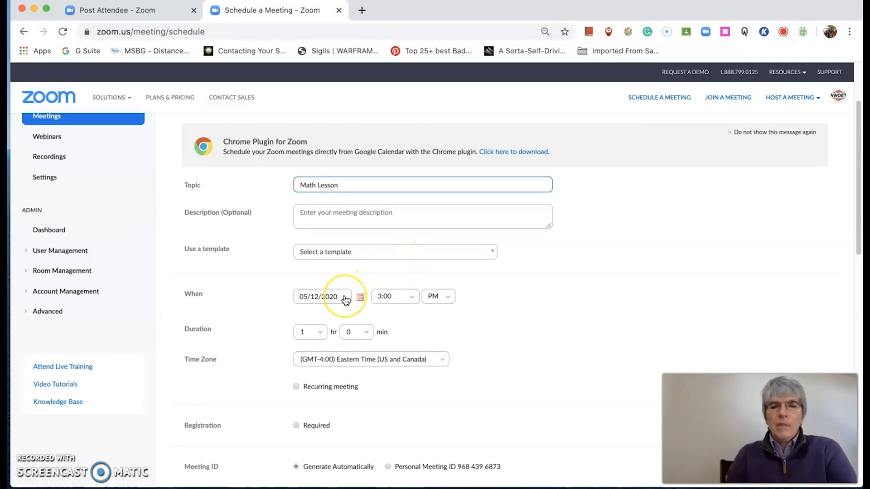
click(388, 295)
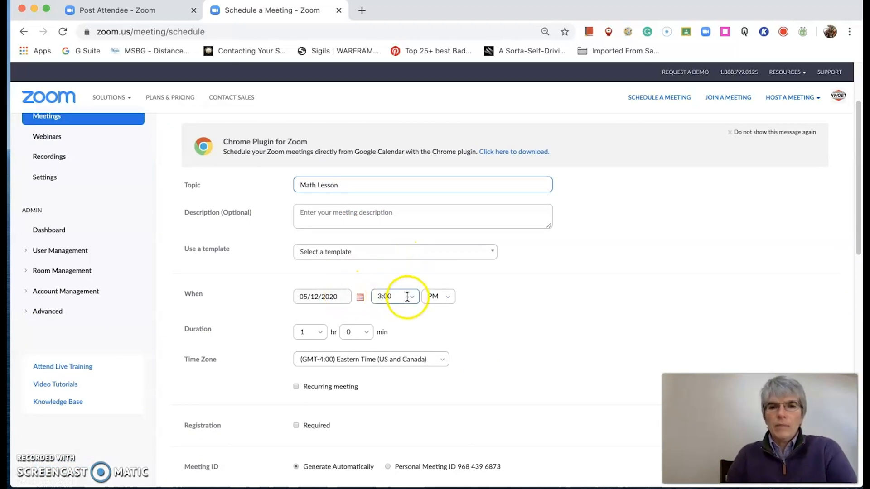
click(320, 334)
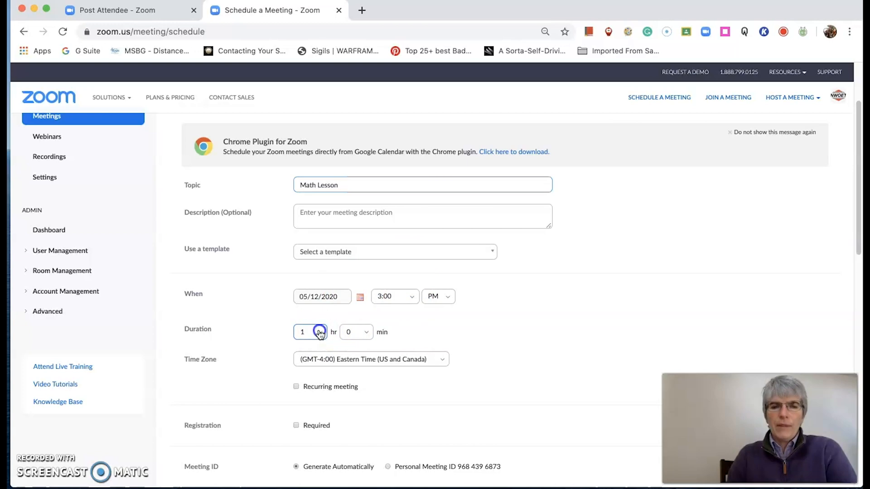
click(317, 412)
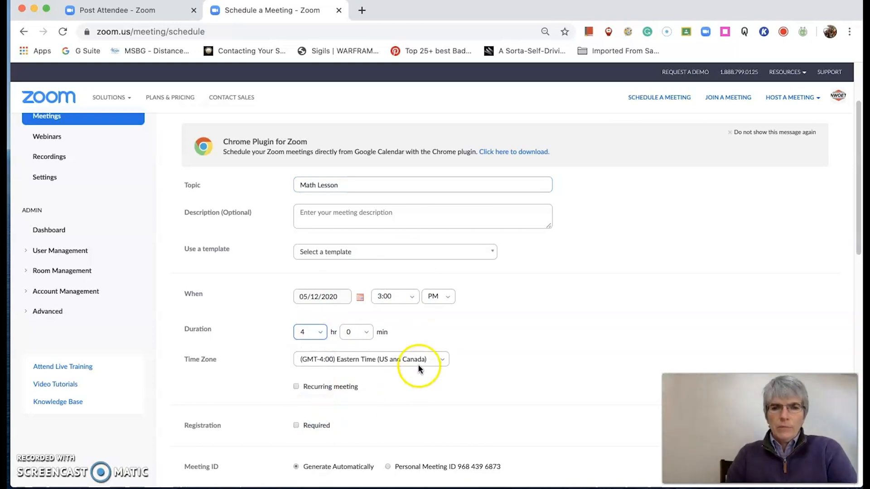
Make the meeting recurring and set its recurrence to Weekly
scroll(353, 394, down, 3)
click(296, 315)
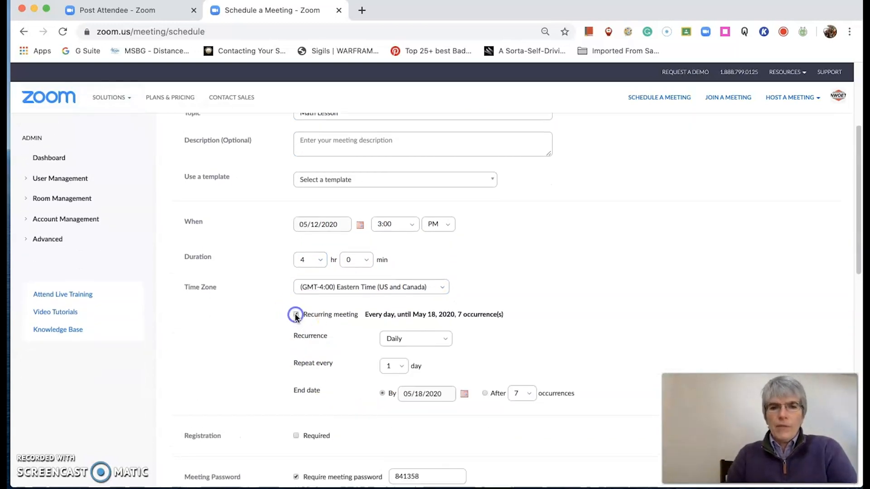
scroll(433, 335, down, 3)
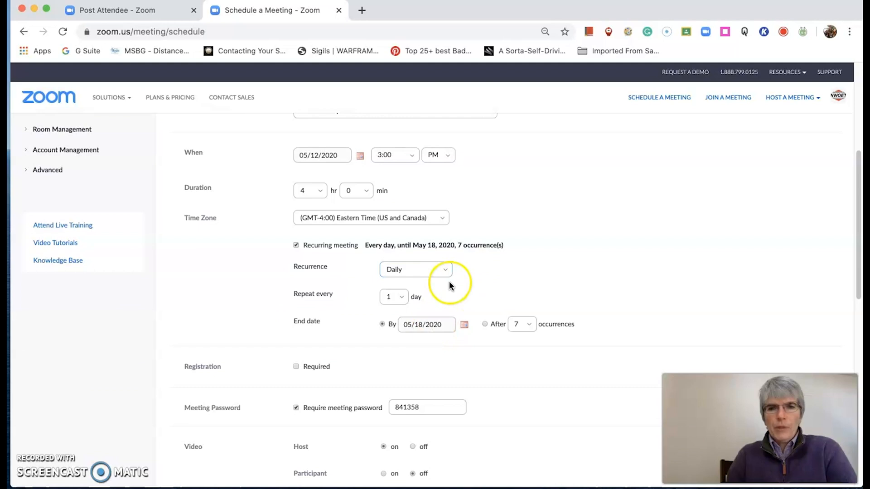
click(401, 299)
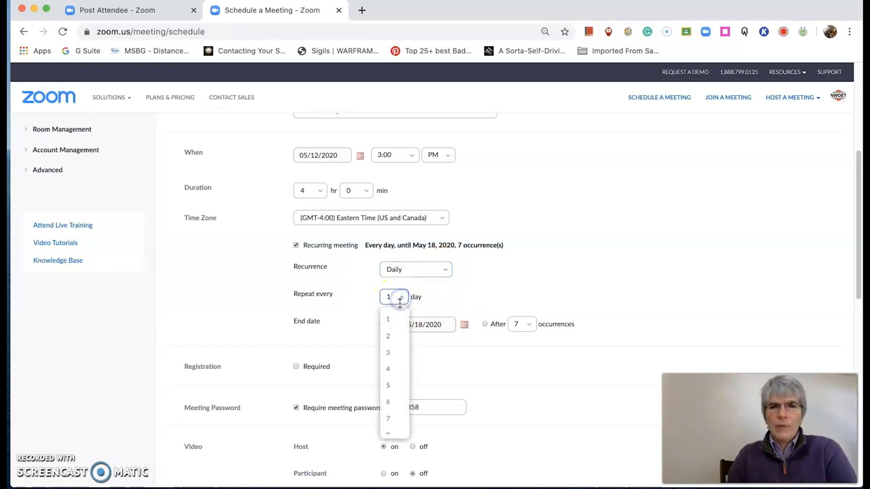
click(462, 294)
click(444, 270)
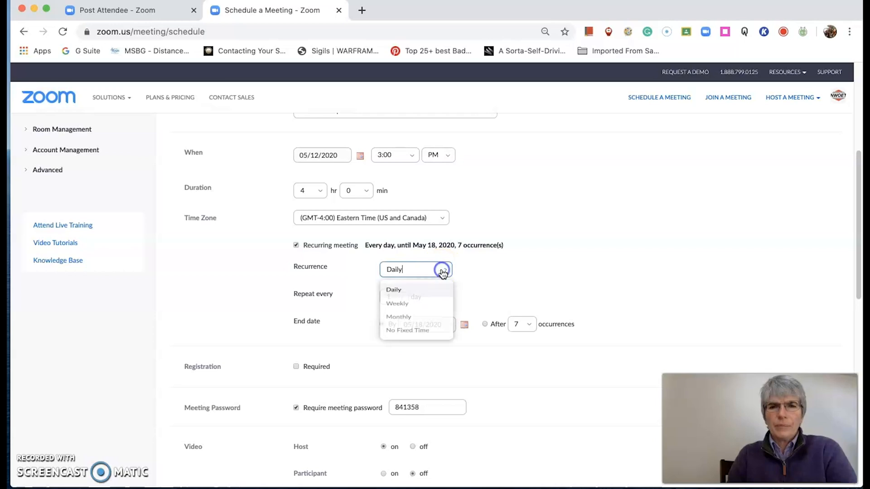
click(399, 310)
scroll(503, 301, down, 1)
scroll(507, 301, down, 1)
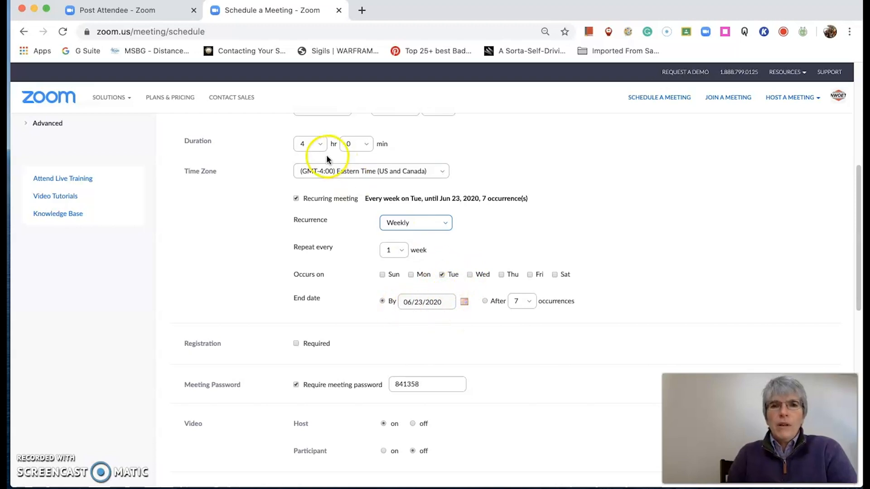
Set the end date of the recurring meeting to 06/26/2020
scroll(362, 180, up, 3)
scroll(362, 181, down, 2)
scroll(363, 182, down, 1)
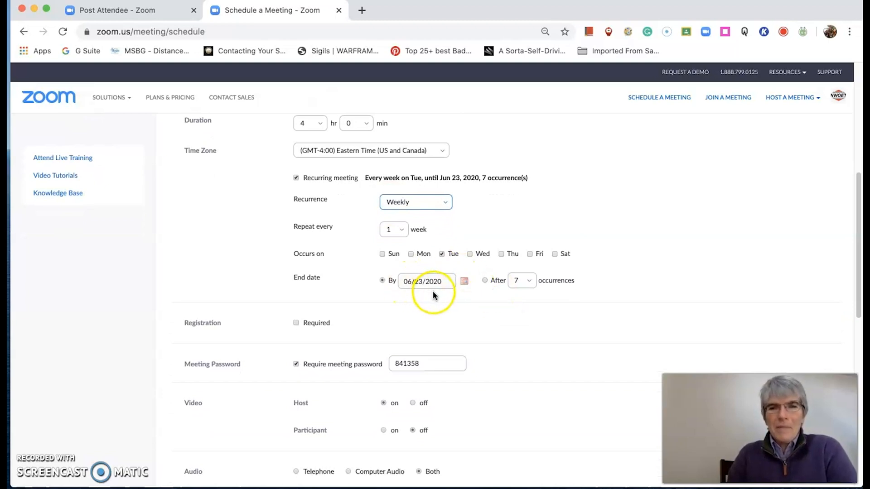
click(464, 281)
click(468, 346)
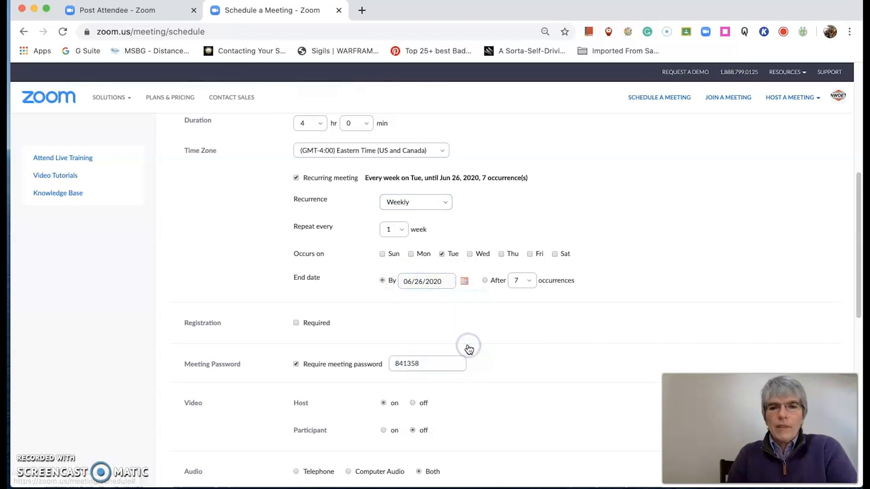
Require registration for the meeting and enable automatic recording on the local computer
scroll(441, 344, down, 3)
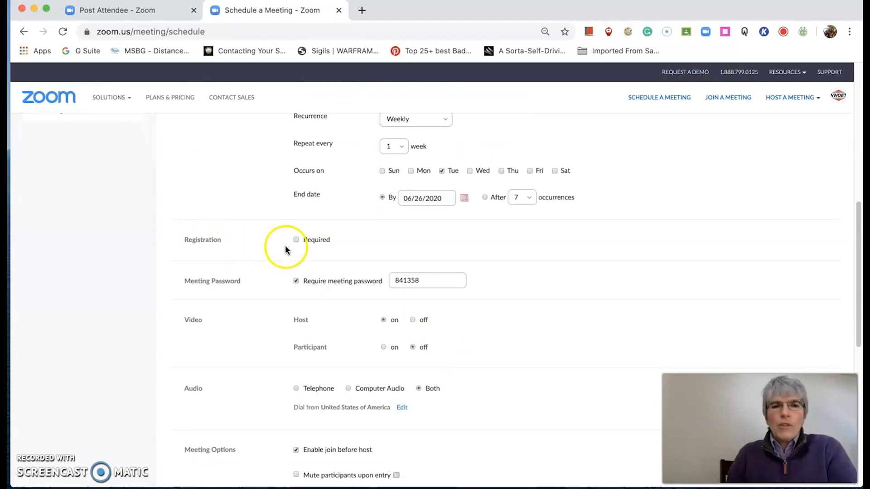
click(295, 241)
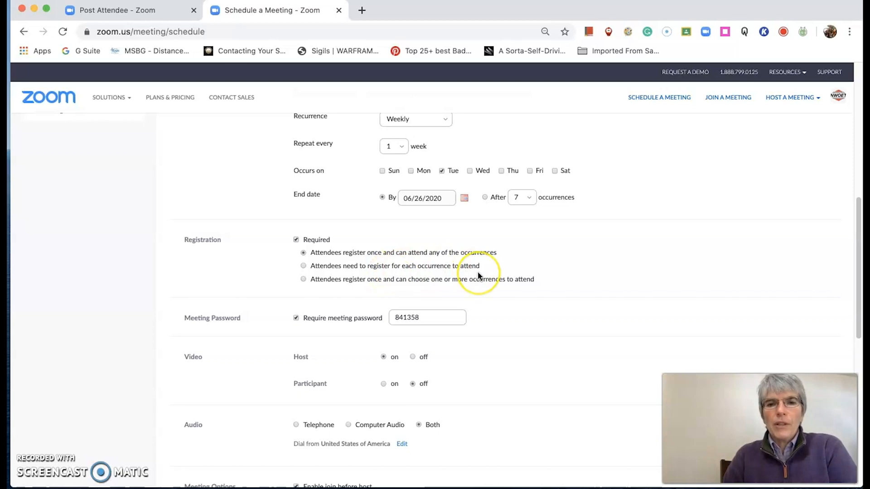
scroll(477, 271, down, 3)
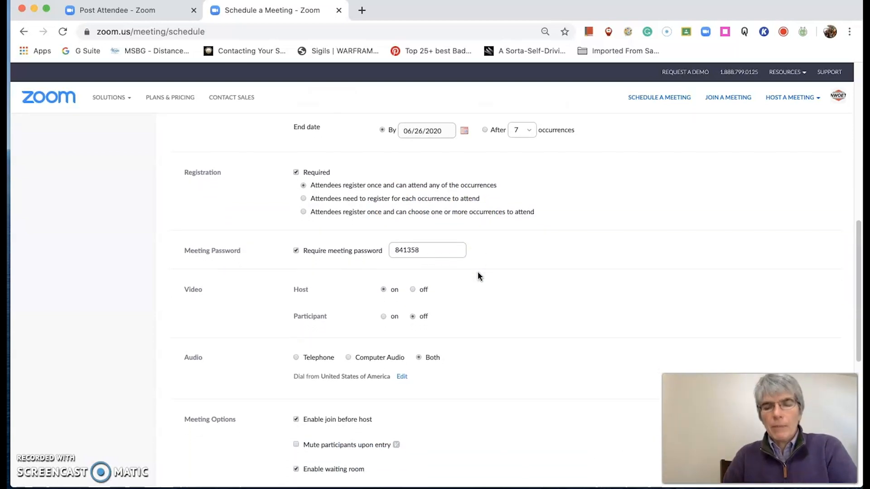
scroll(480, 276, down, 3)
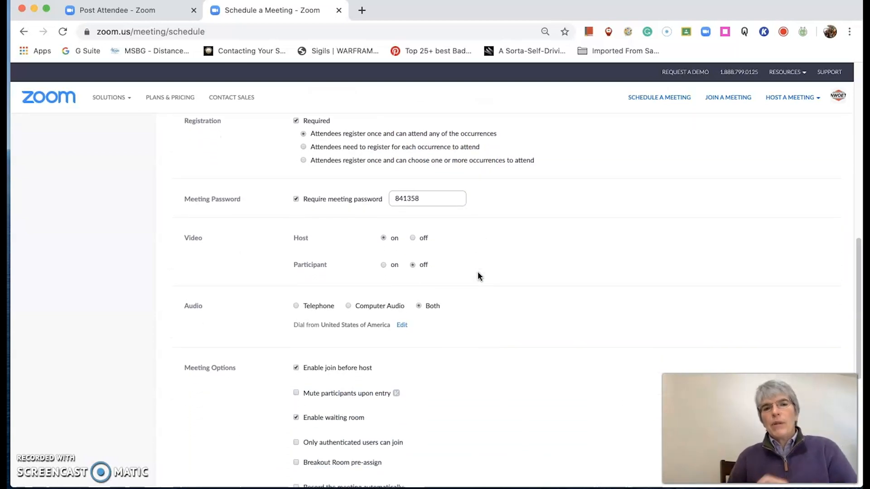
scroll(401, 272, down, 2)
scroll(370, 286, down, 5)
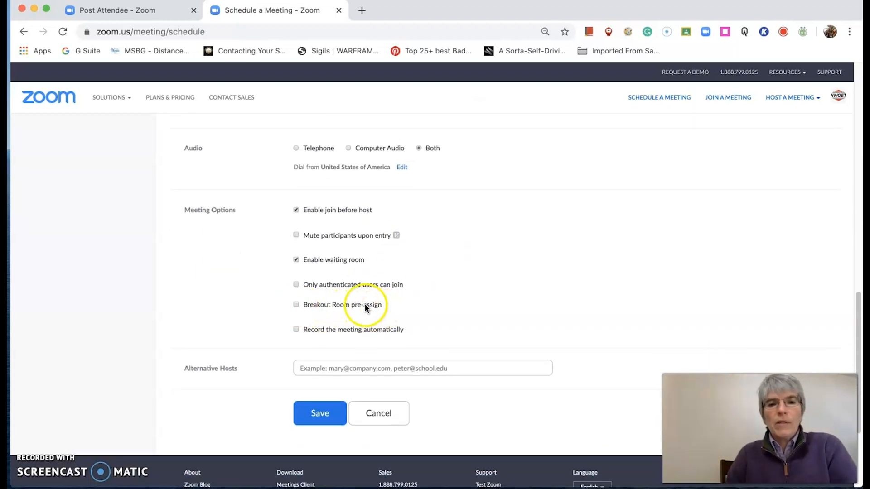
scroll(331, 303, up, 1)
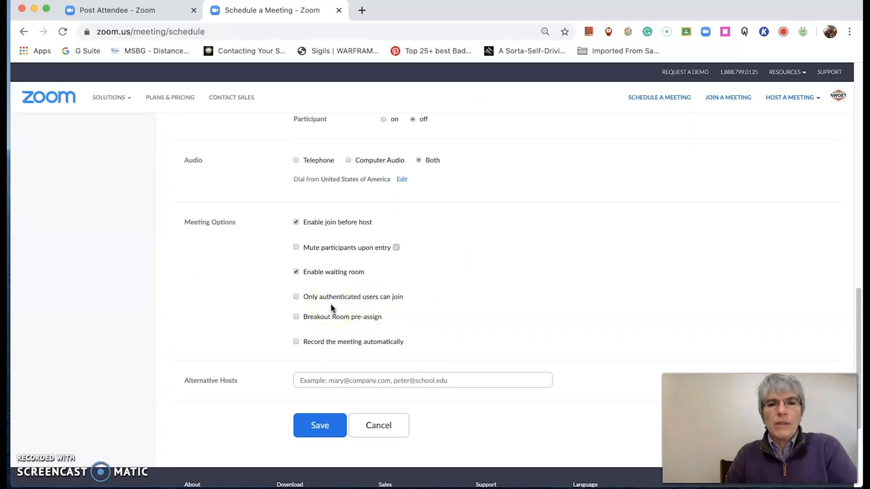
click(296, 341)
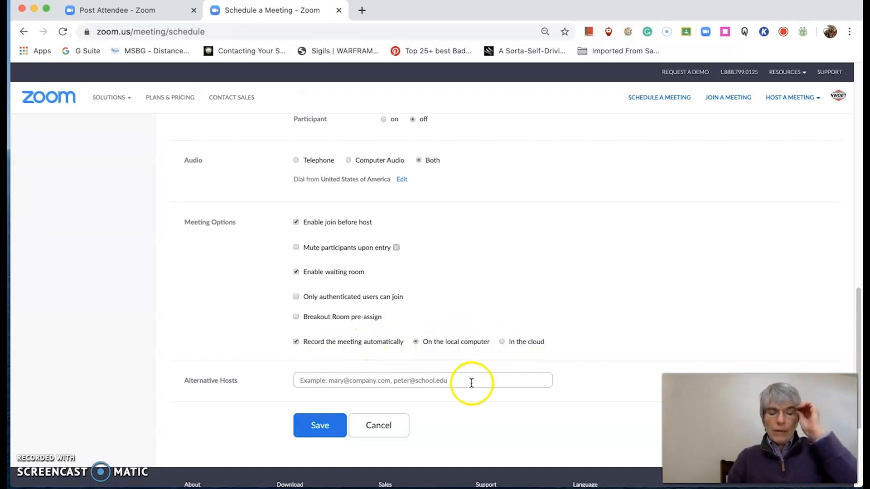
Save the Math Lesson meeting and review its meeting options and registration details
click(321, 426)
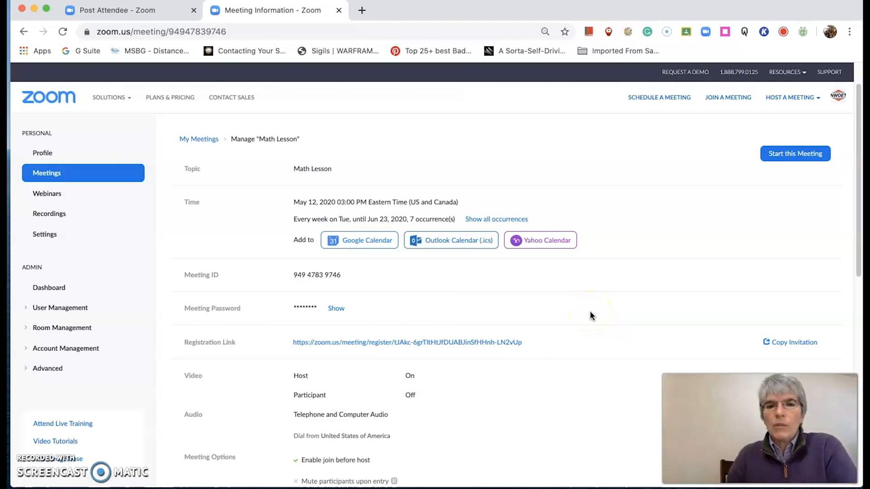
scroll(598, 299, down, 10)
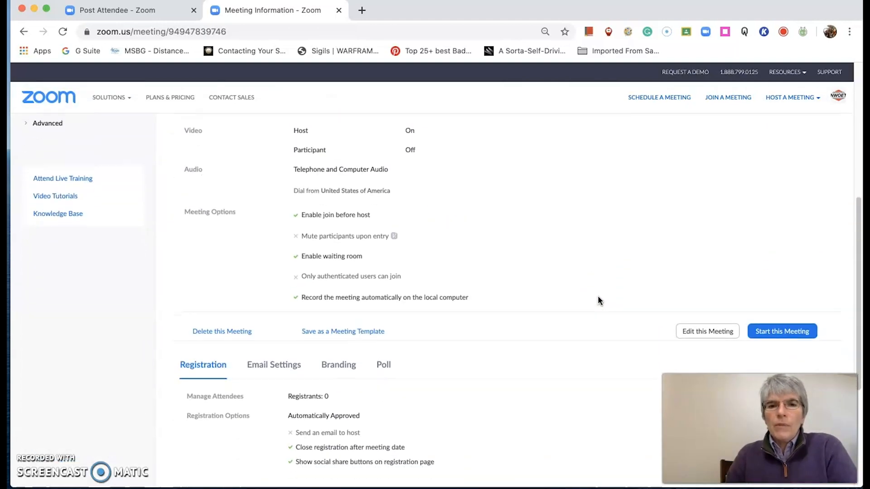
scroll(599, 300, down, 3)
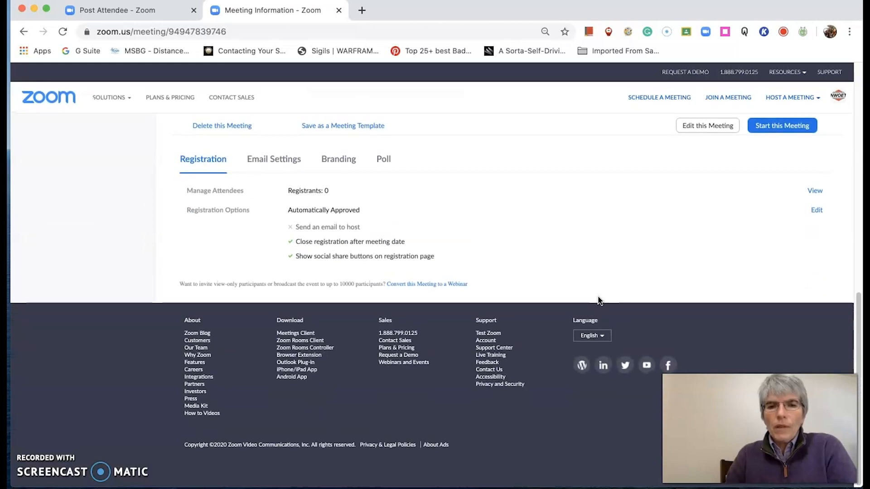
Switch to the running Zoom meeting window and check the available camera and virtual background choices
scroll(599, 300, up, 12)
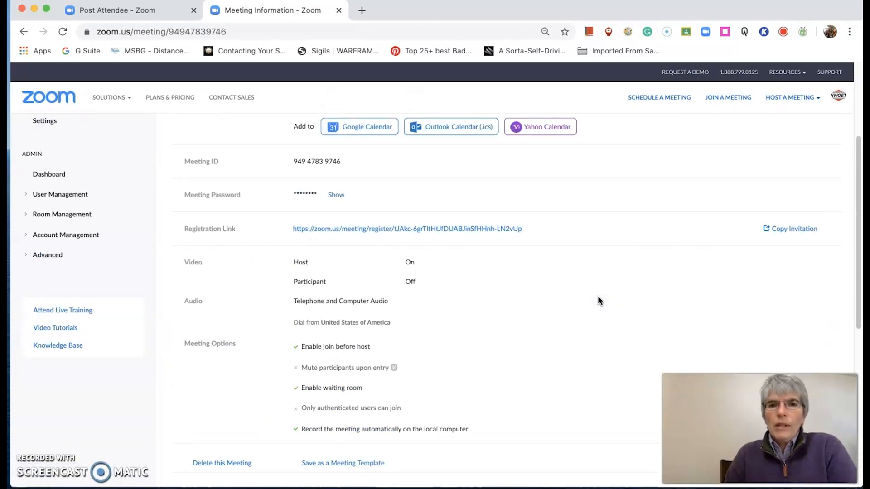
scroll(599, 300, up, 2)
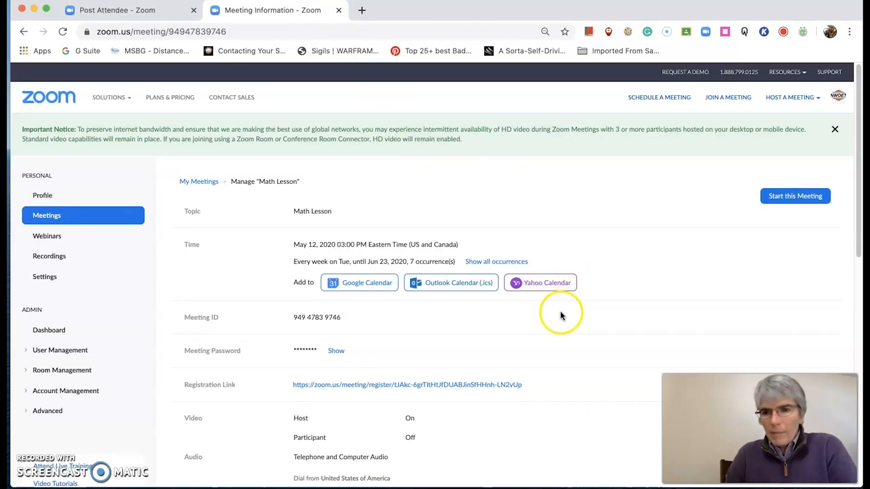
click(755, 488)
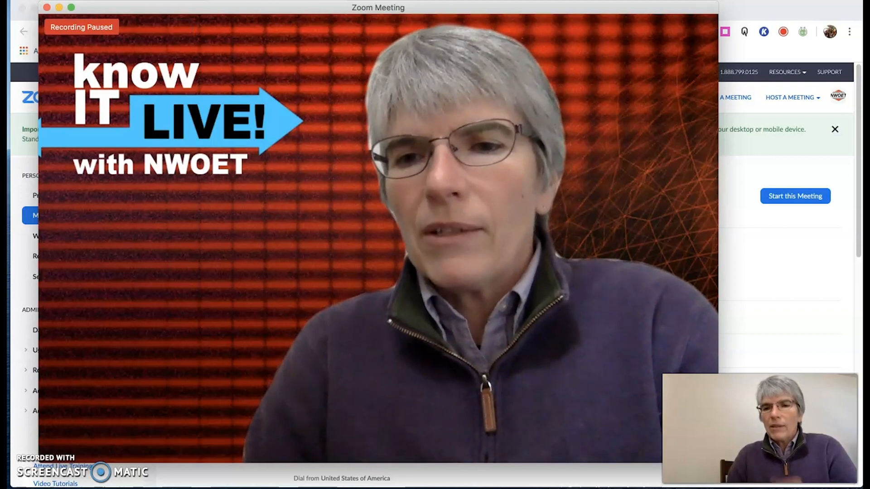
mouse_move(474, 254)
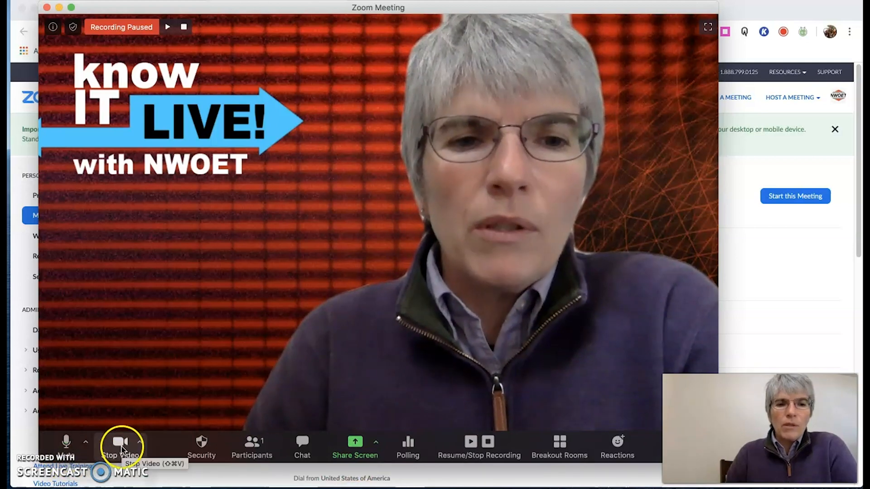
click(140, 443)
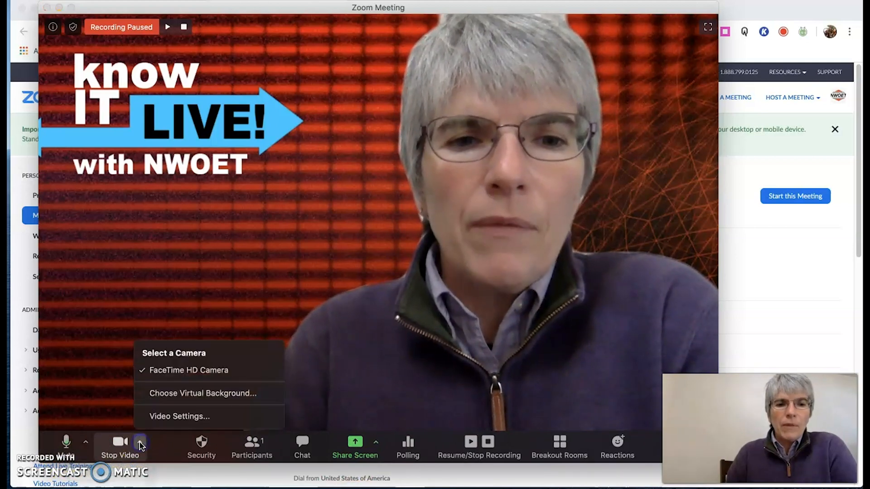
click(180, 448)
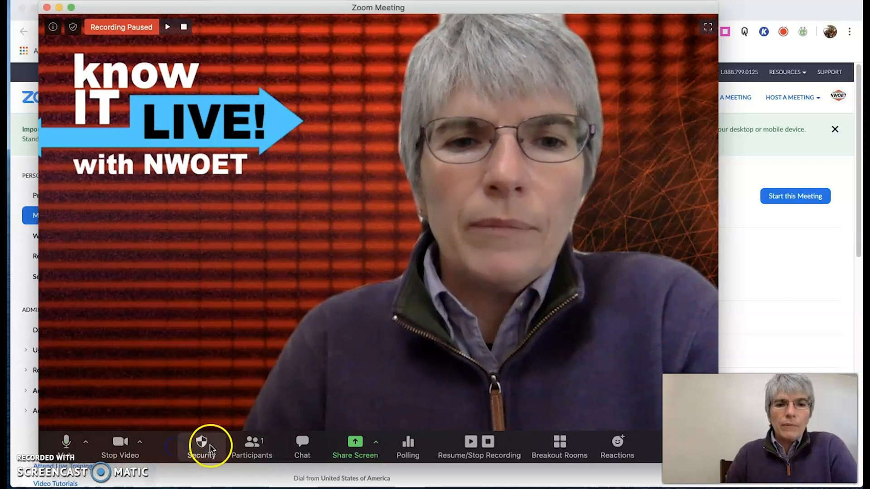
Show the meeting chat and review the advanced sharing options for who can share their screen
click(303, 449)
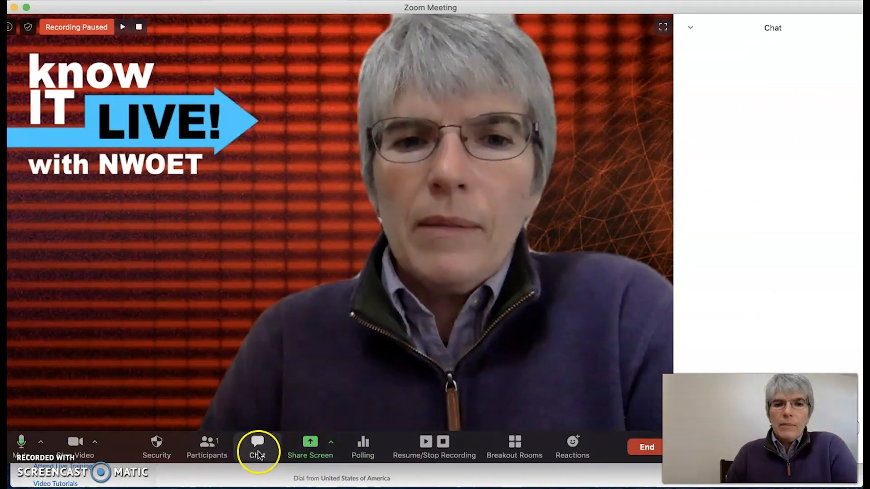
click(331, 445)
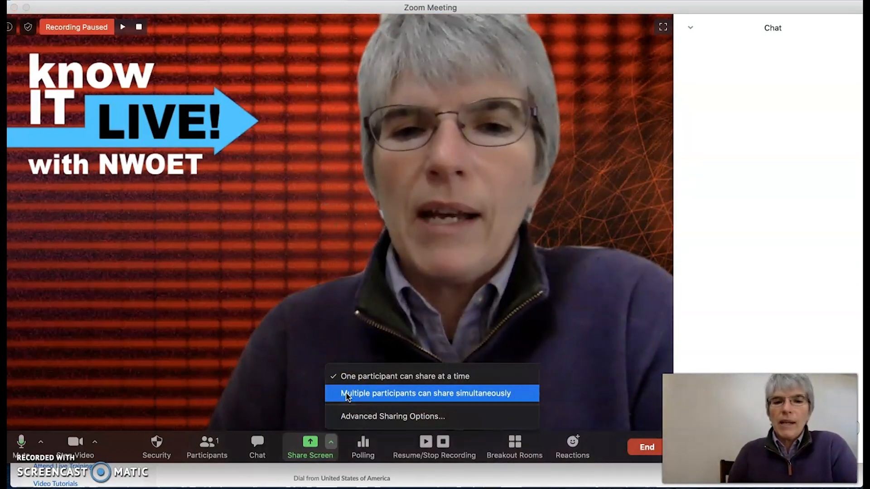
click(366, 417)
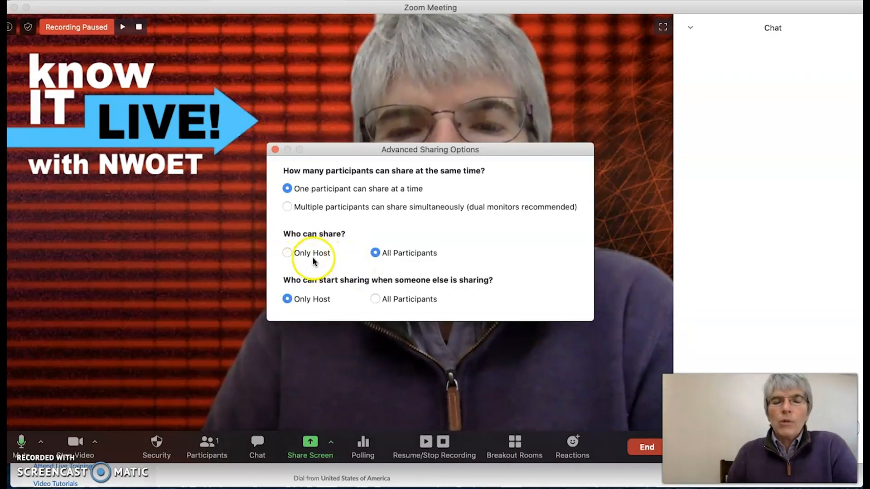
click(275, 150)
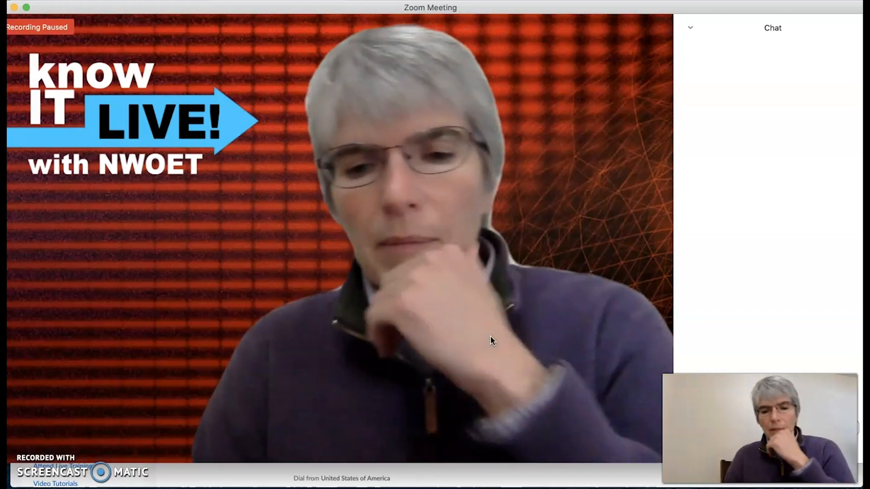
Send a thumbs-up reaction and a clapping reaction in the meeting
mouse_move(497, 343)
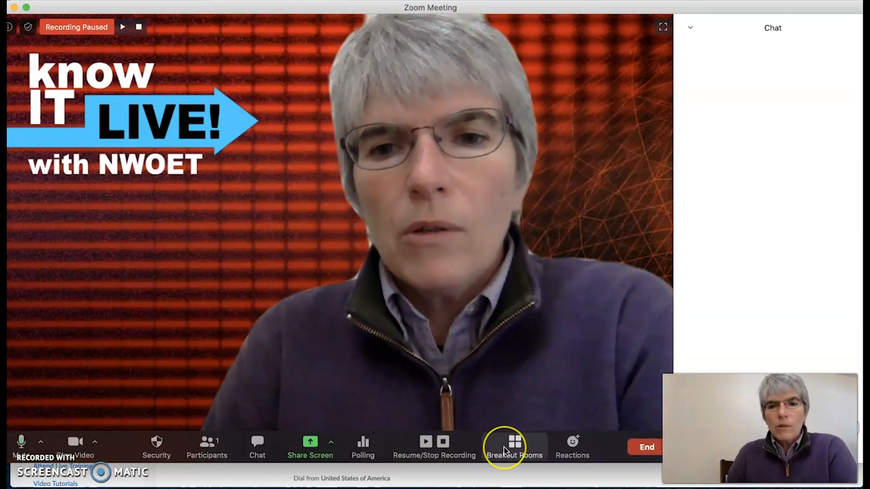
click(572, 449)
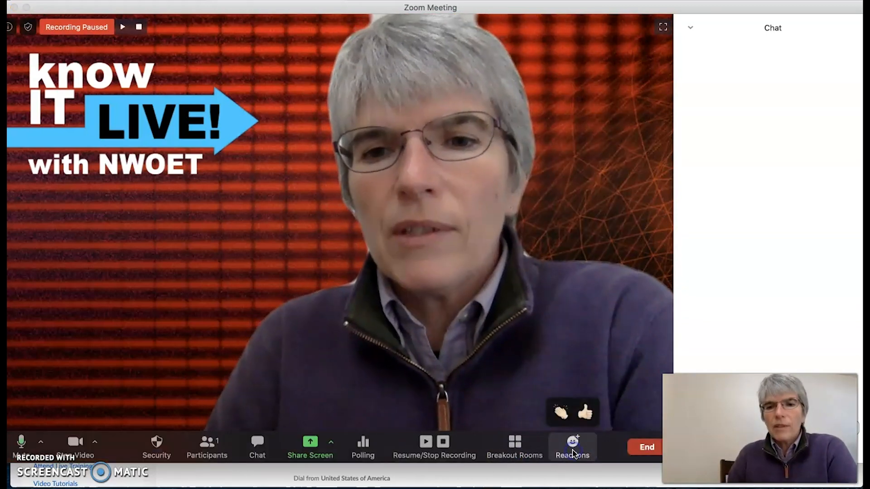
click(585, 413)
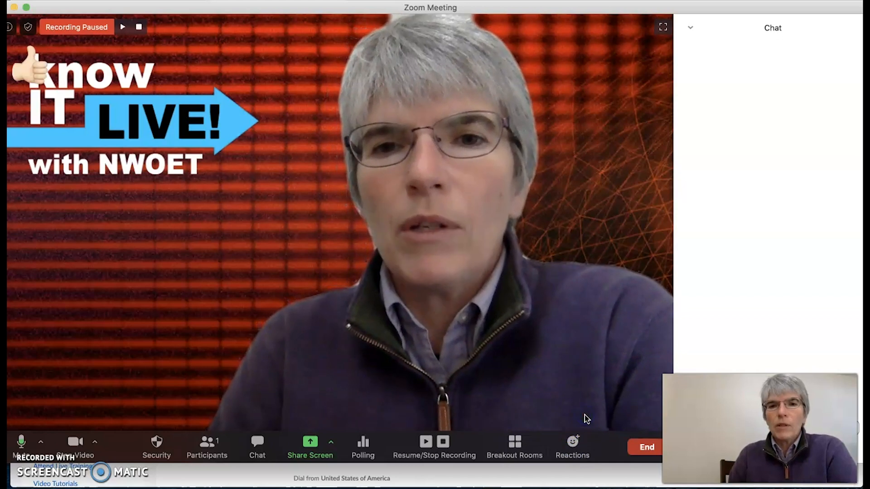
click(575, 443)
click(558, 414)
click(576, 453)
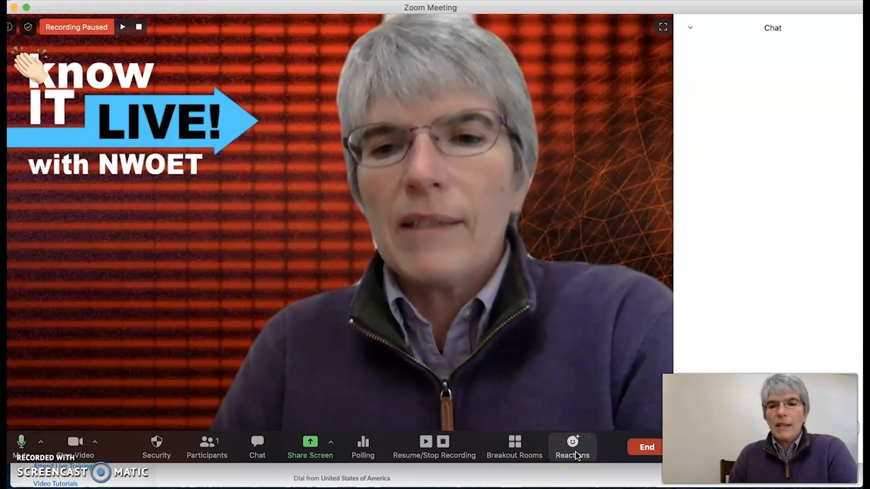
click(560, 453)
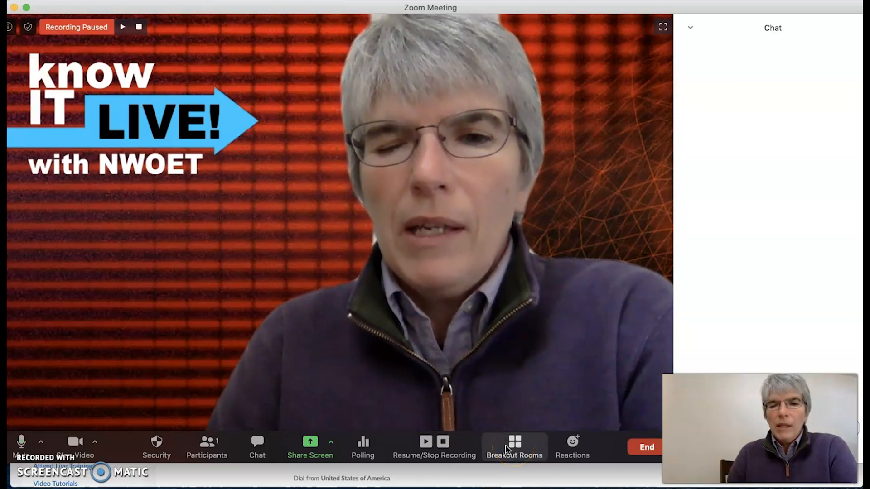
Create 1 breakout room with participants assigned automatically
click(507, 449)
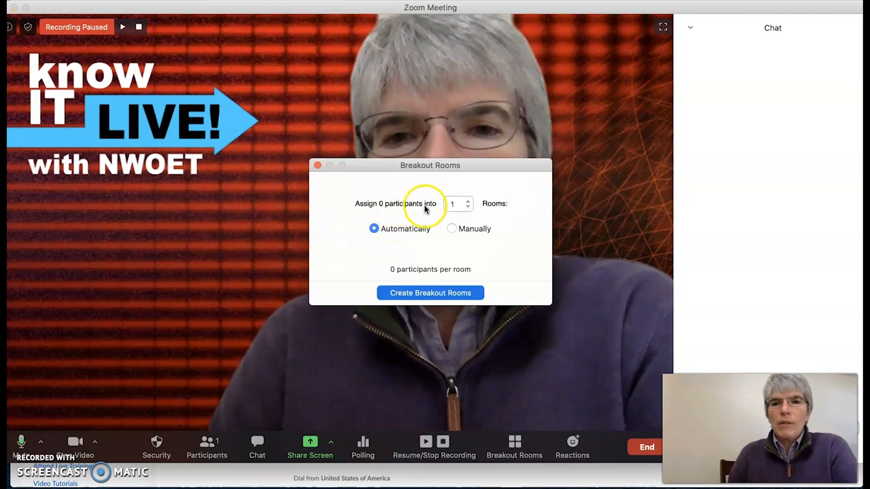
drag(406, 164, 404, 129)
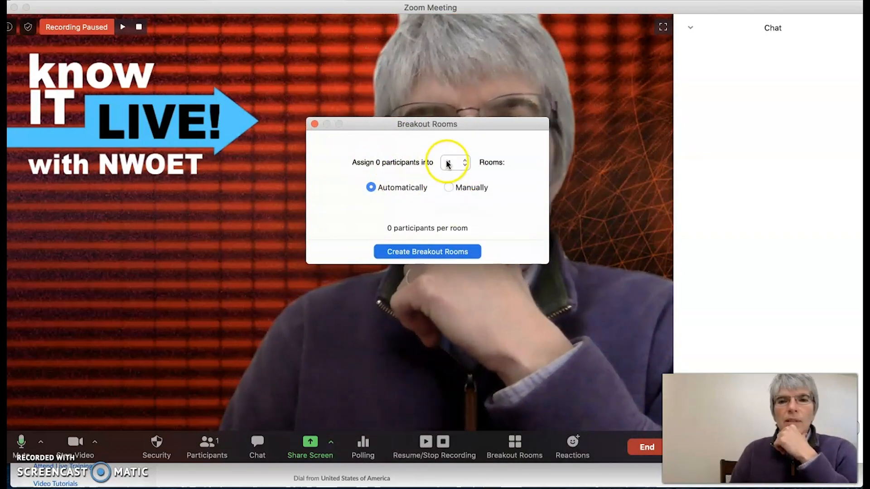
click(464, 161)
click(464, 160)
click(465, 165)
click(465, 165)
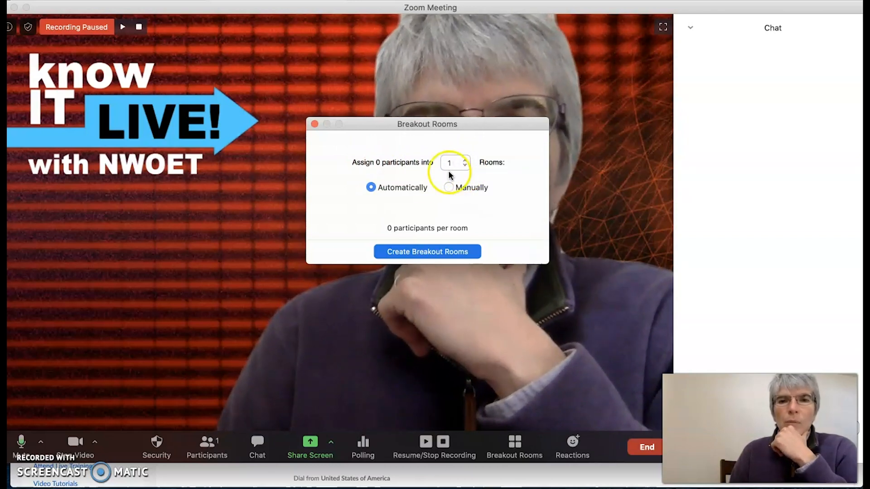
click(401, 213)
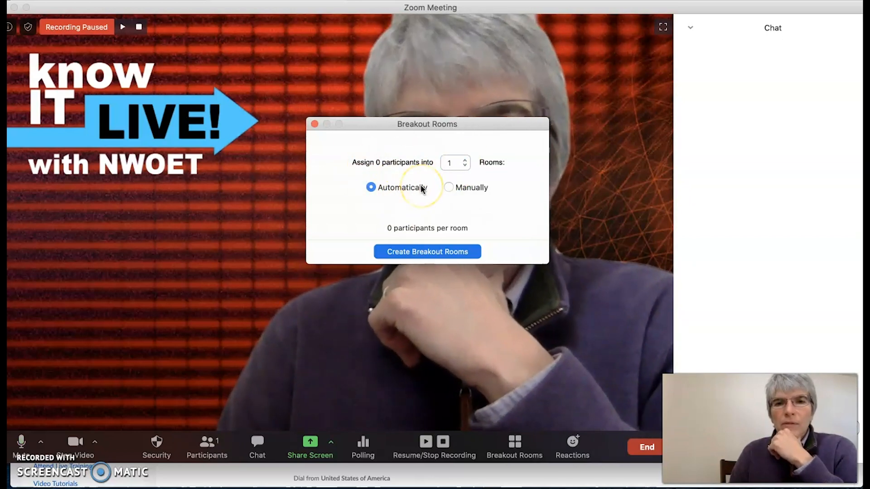
click(449, 188)
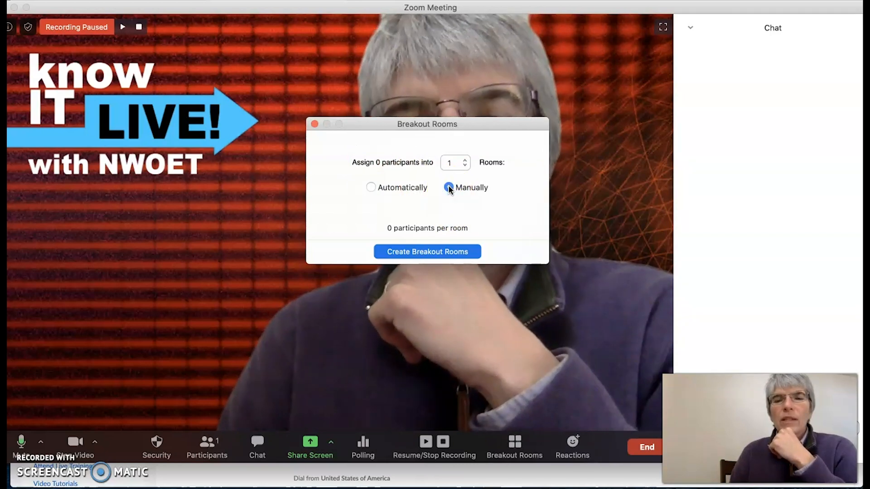
click(369, 188)
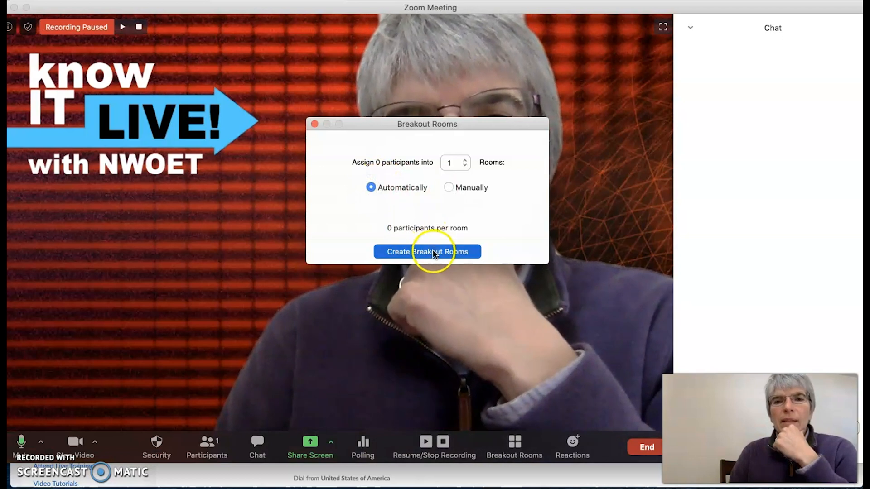
click(433, 252)
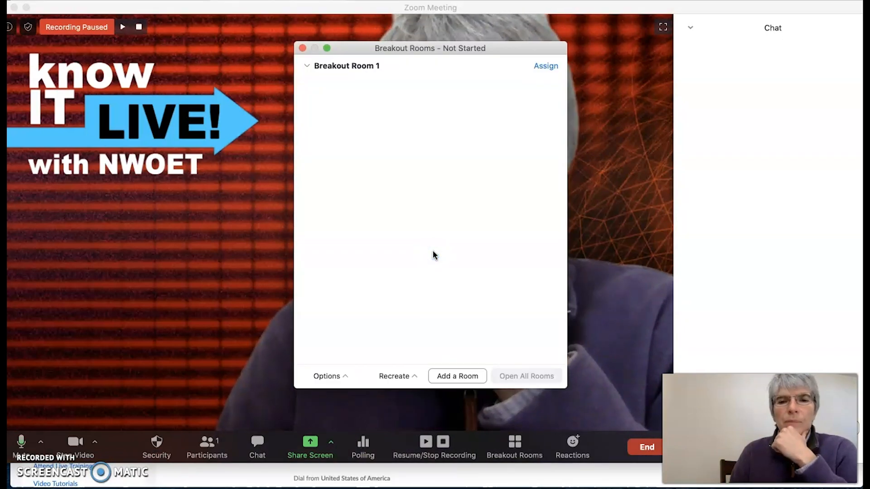
Examine the breakout room options, the recreate settings and the participant assignment for Breakout Room 1, and close the breakout rooms window
click(344, 376)
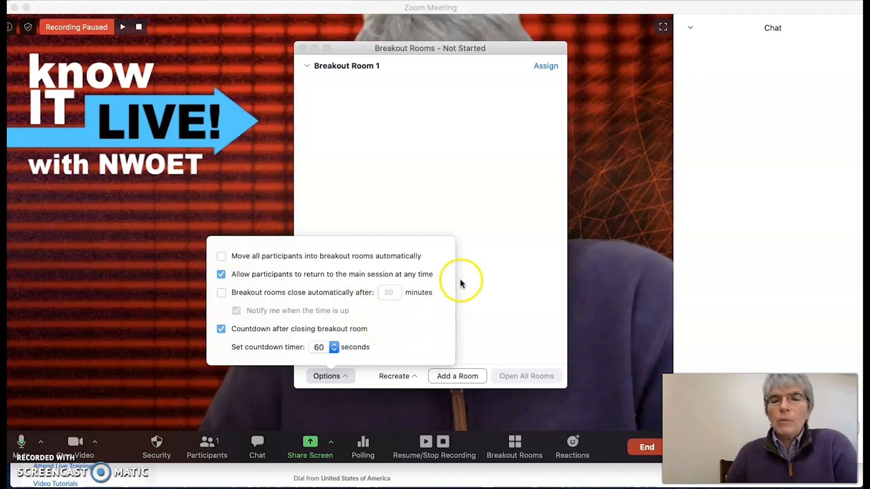
click(478, 276)
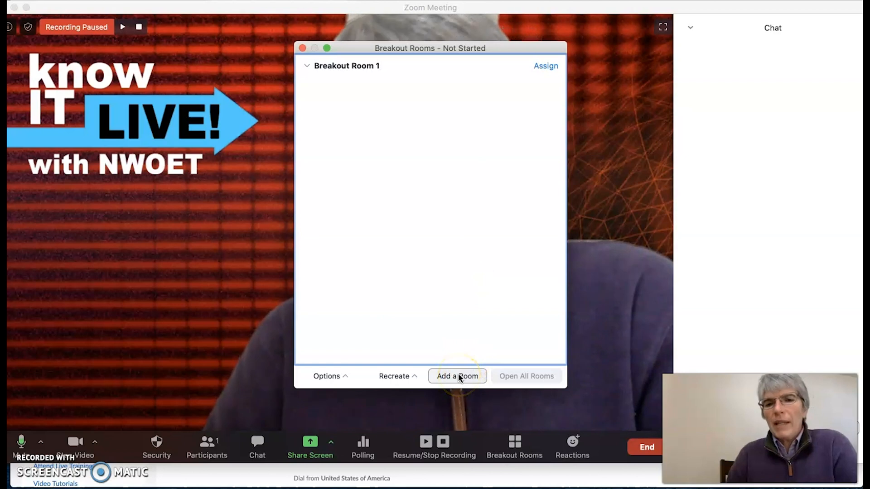
click(414, 375)
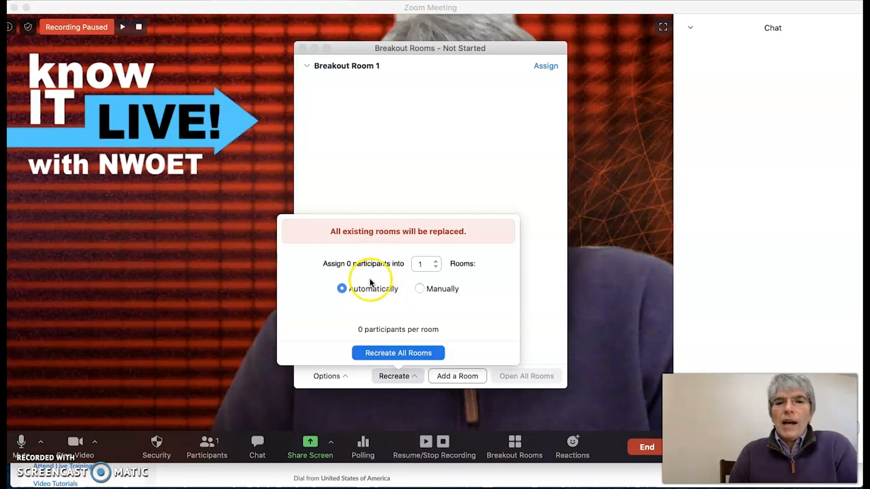
click(471, 141)
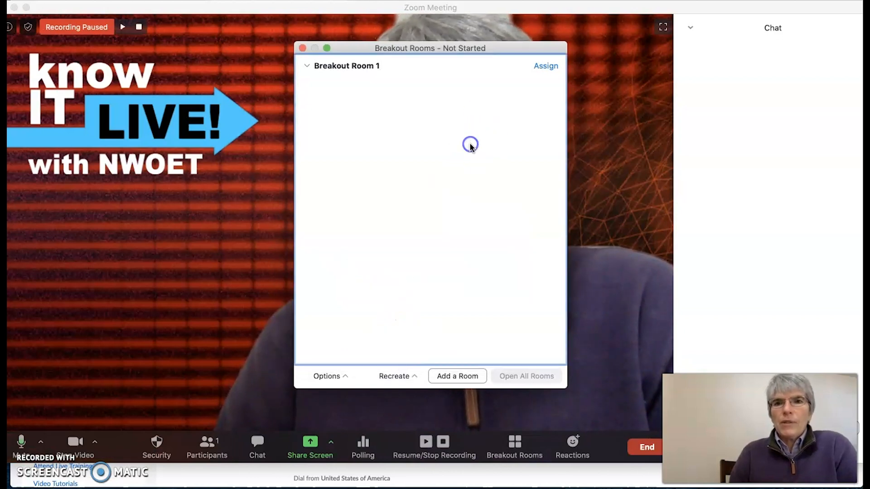
click(546, 67)
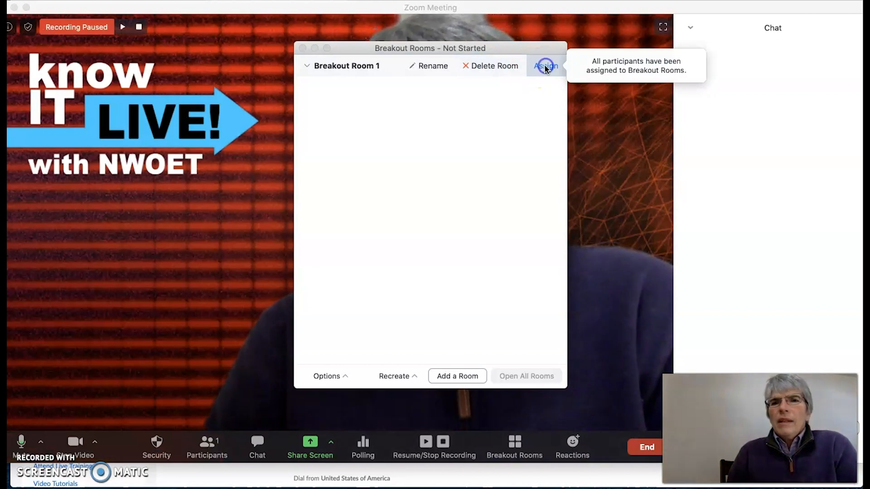
click(361, 183)
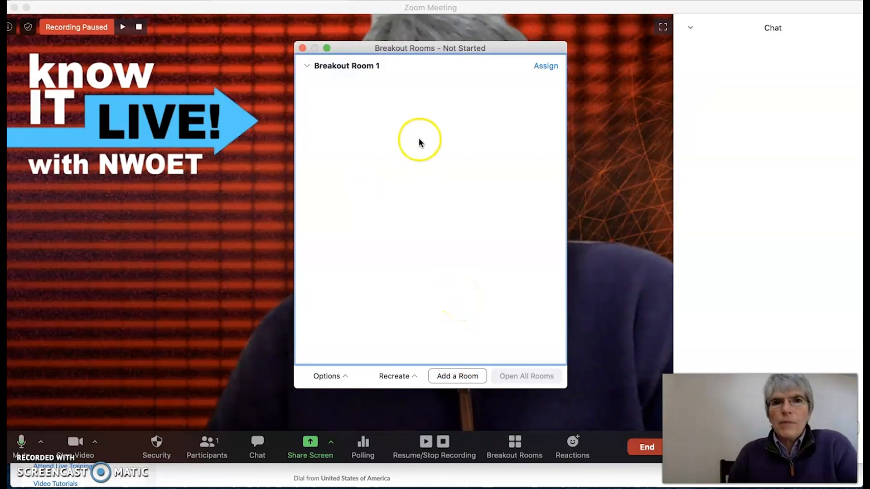
drag(349, 50, 312, 30)
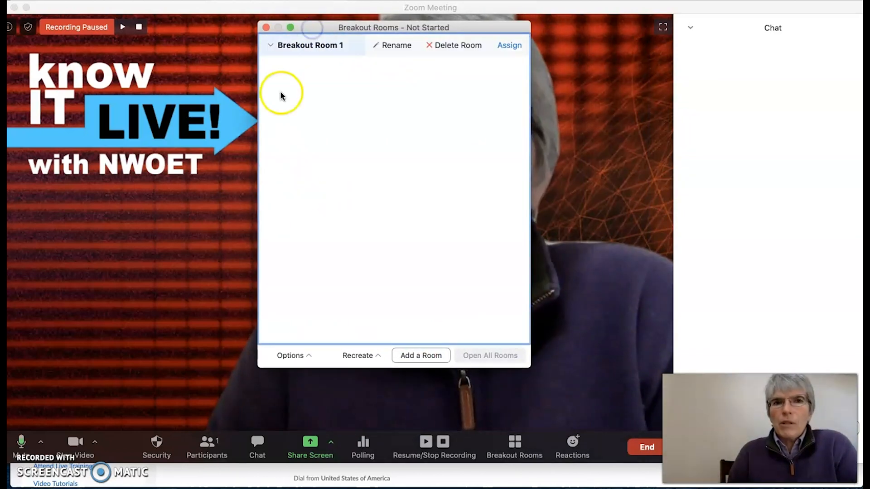
click(266, 28)
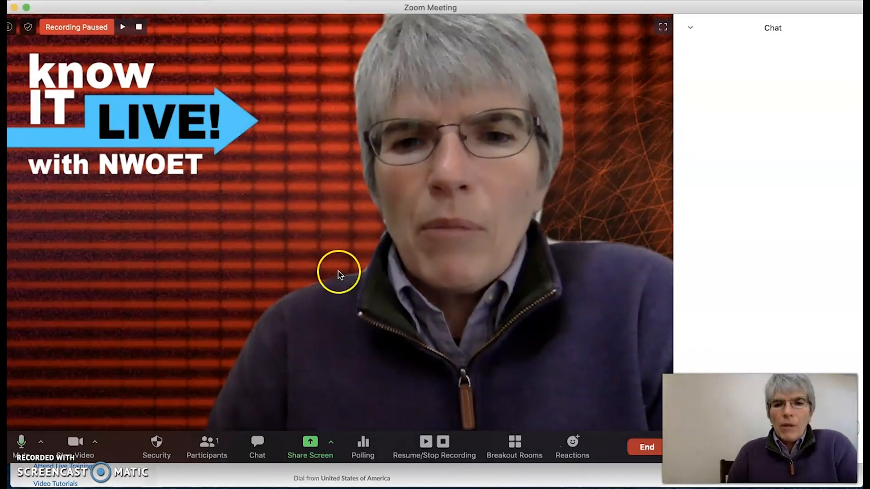
Reopen the breakout rooms window to check that Breakout Room 1 is still set up, and close it again
click(514, 446)
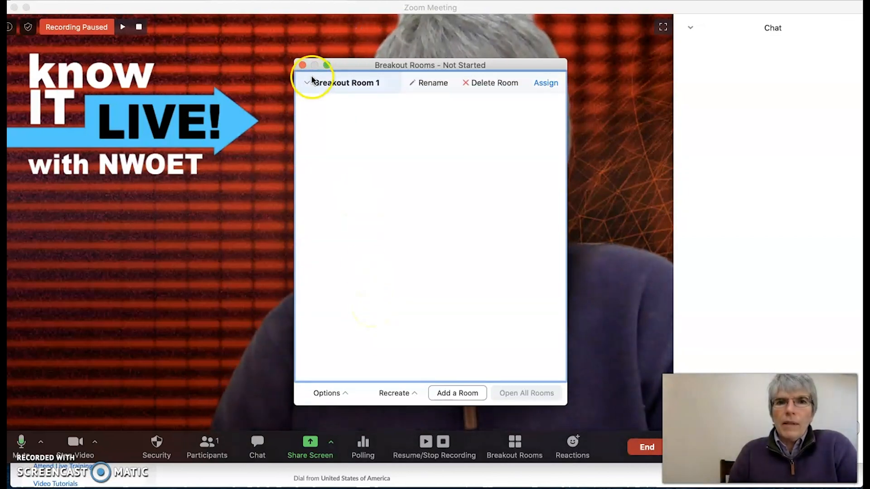
click(301, 66)
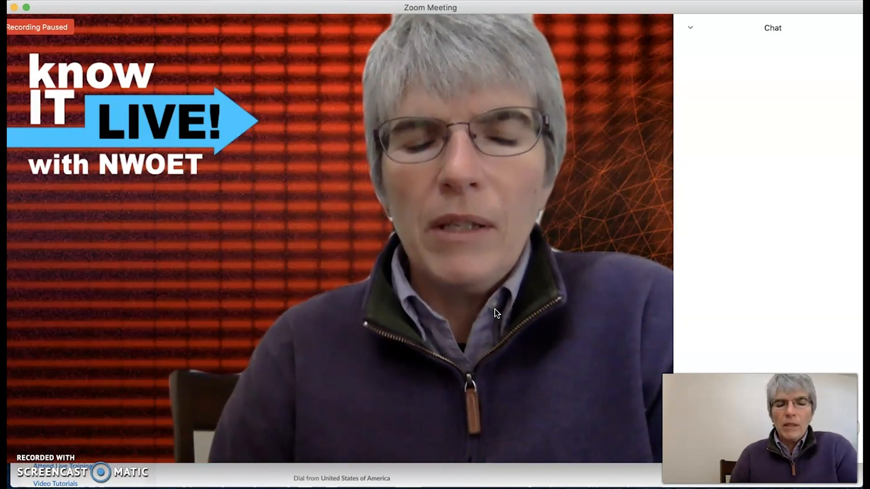
click(570, 258)
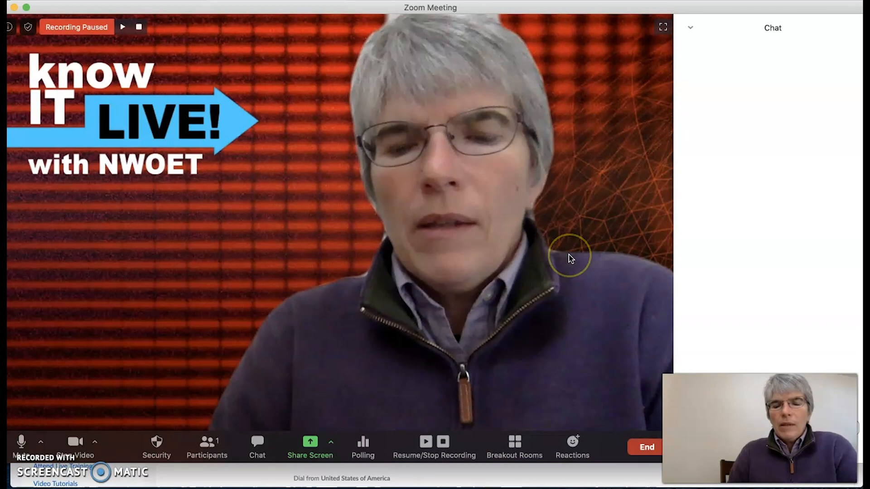
click(368, 450)
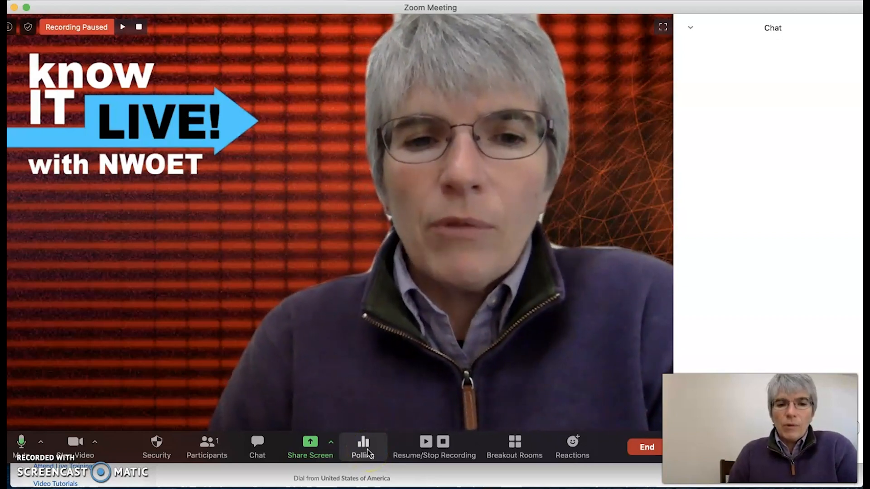
click(270, 456)
click(297, 452)
click(297, 453)
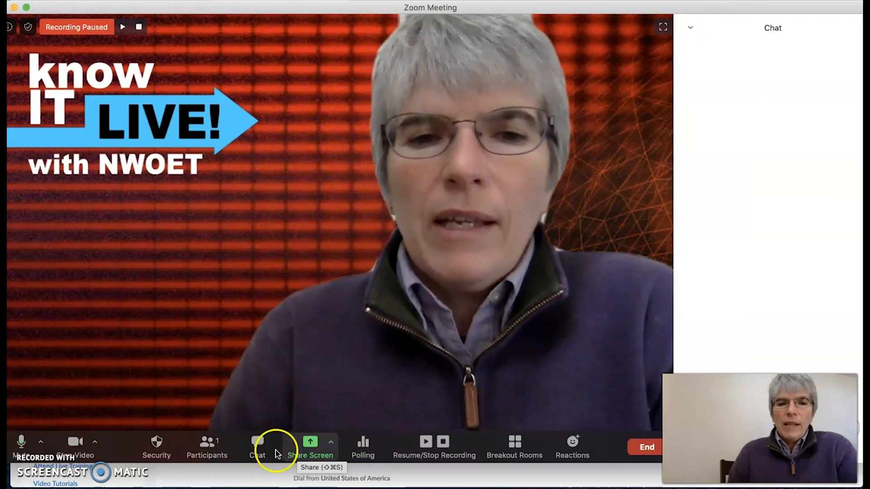
Show the participants list and examine the screen-sharing permission options and the Basic, Advanced and Files share sources
click(211, 446)
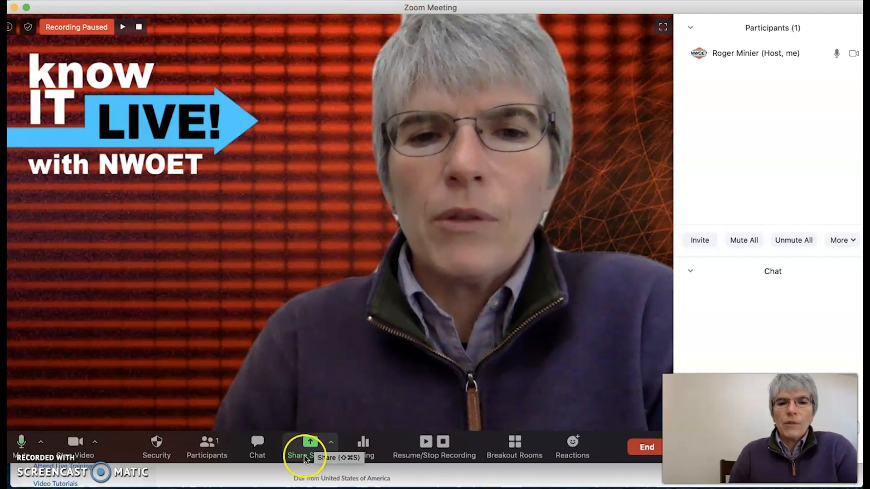
click(330, 444)
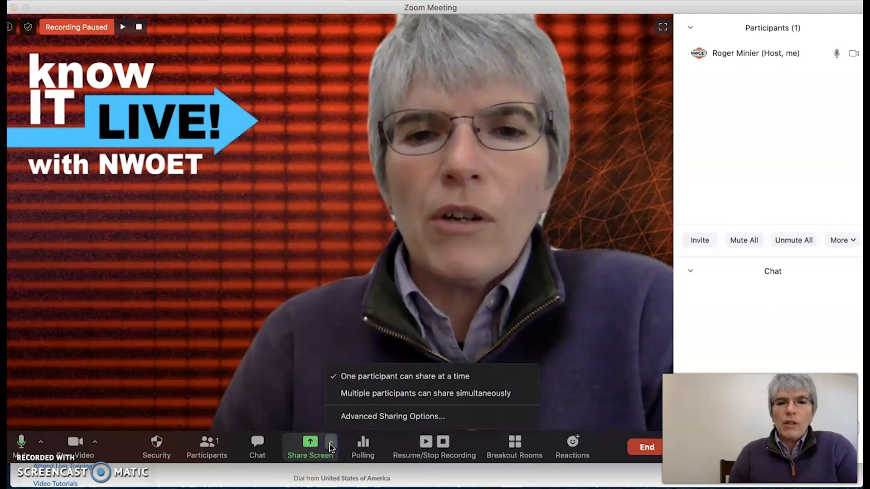
click(311, 445)
click(311, 445)
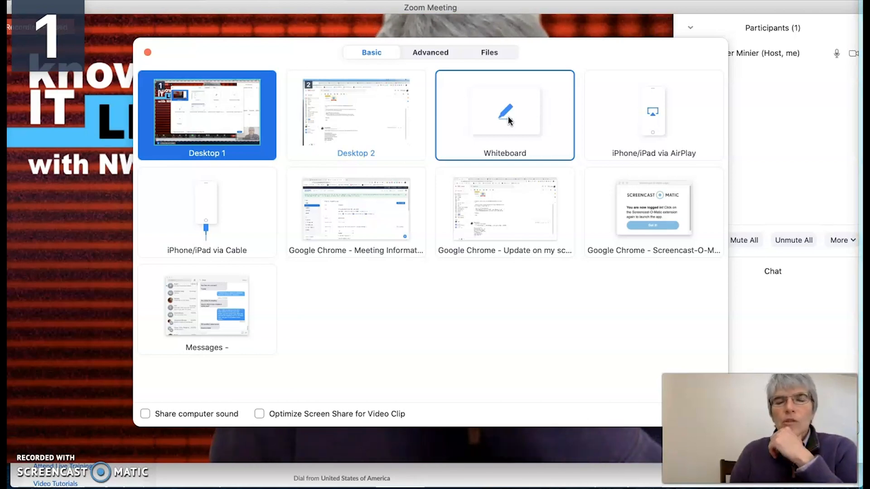
click(376, 52)
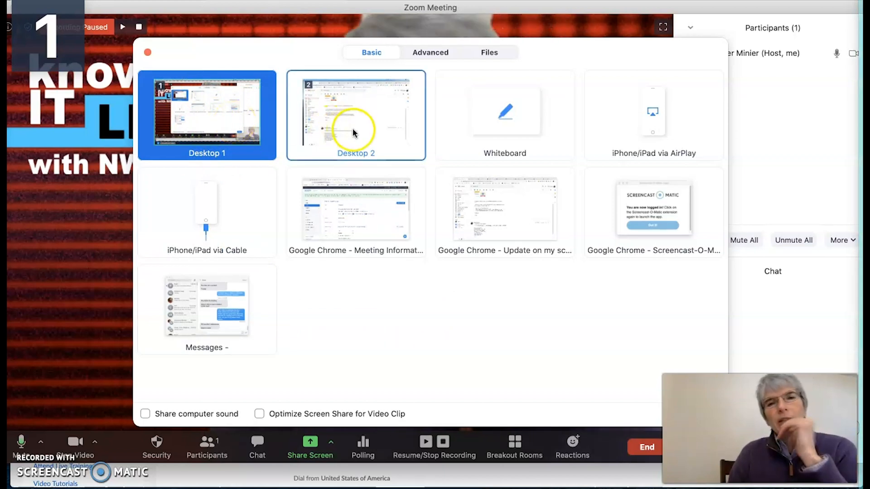
click(428, 53)
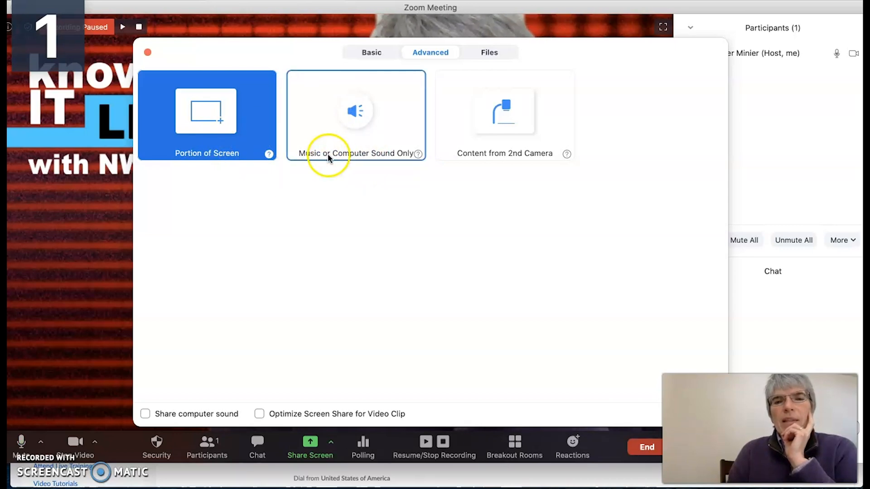
click(492, 56)
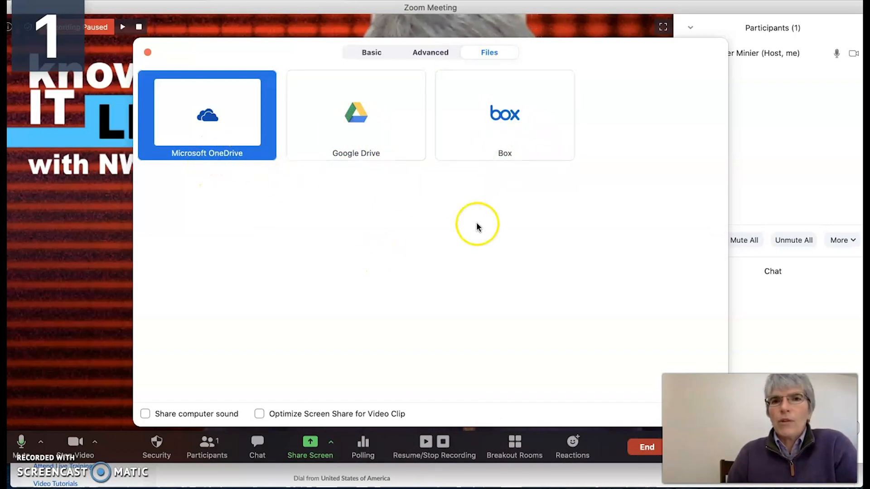
click(372, 54)
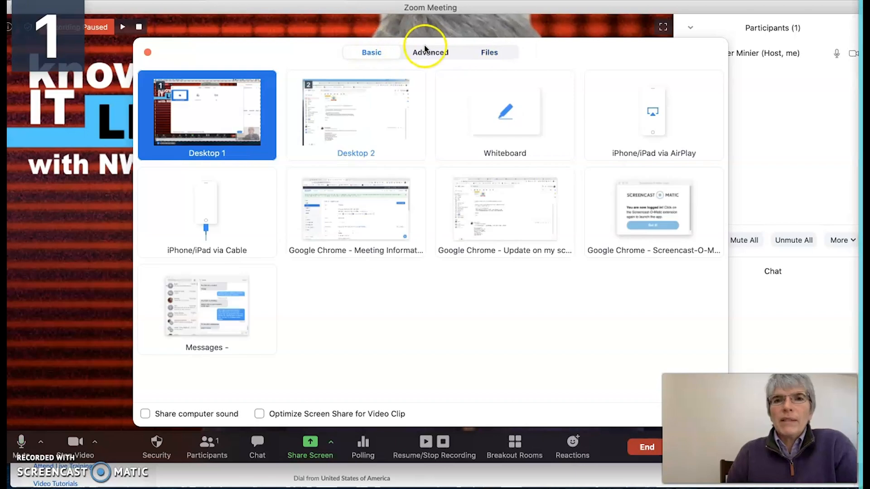
Share a whiteboard and reposition its window so the whole canvas is in view
click(475, 113)
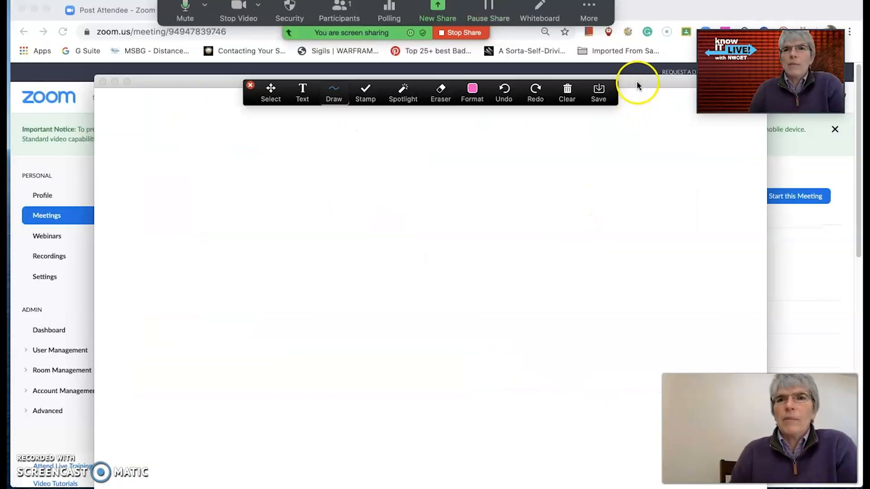
drag(634, 84, 596, 34)
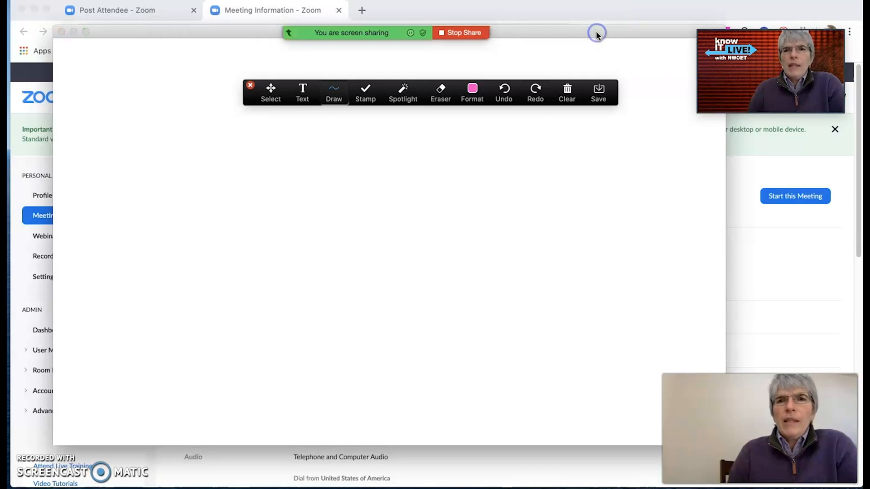
drag(544, 36, 542, 48)
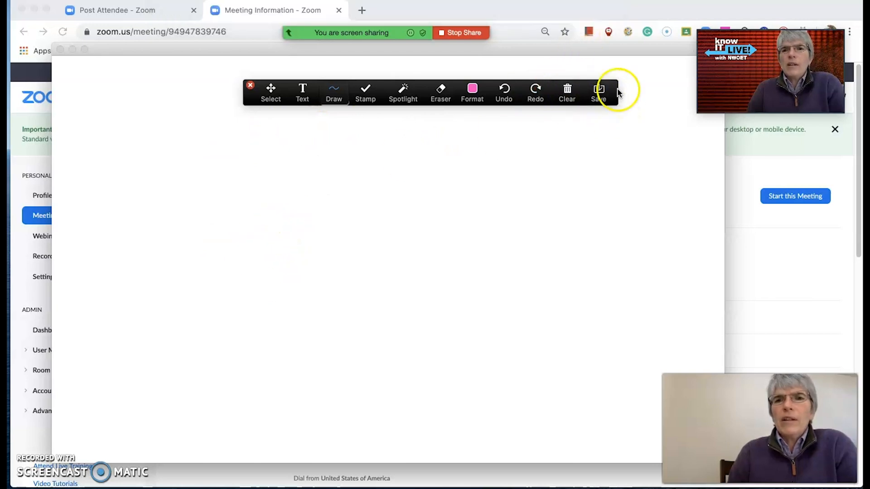
mouse_move(415, 35)
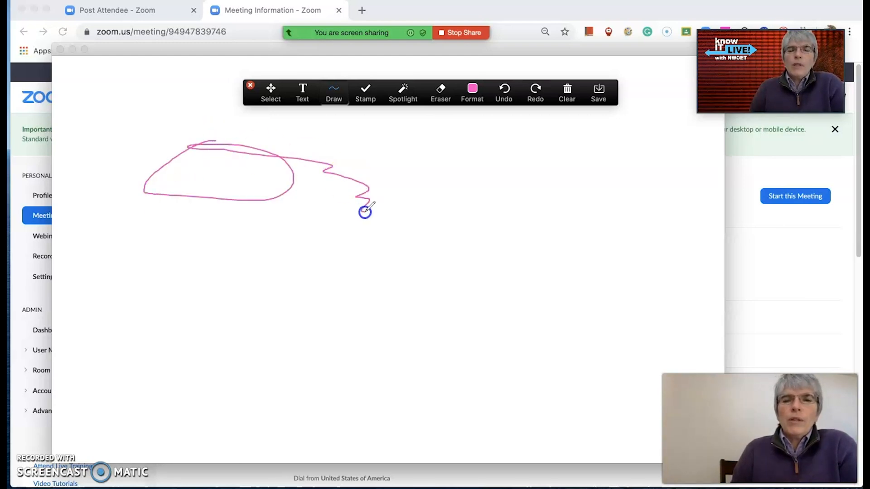
Place a heart stamp beside the freehand scribble on the whiteboard and draw a pink diamond below it
click(365, 95)
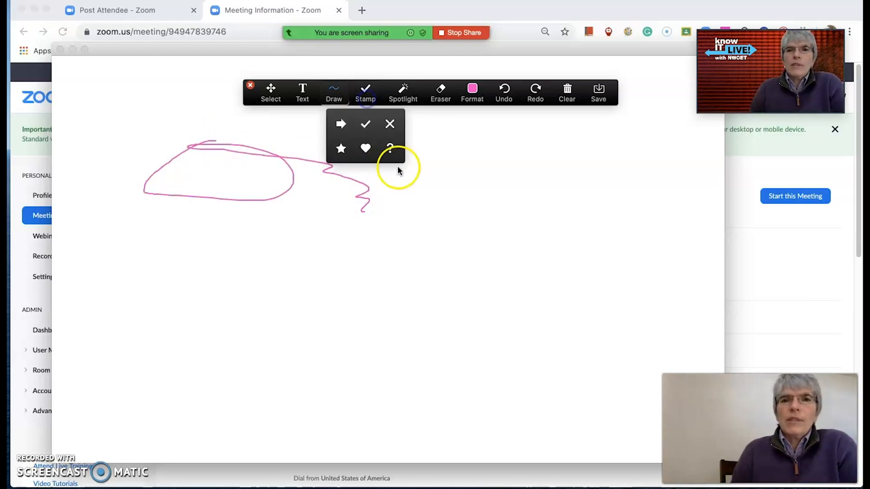
click(366, 147)
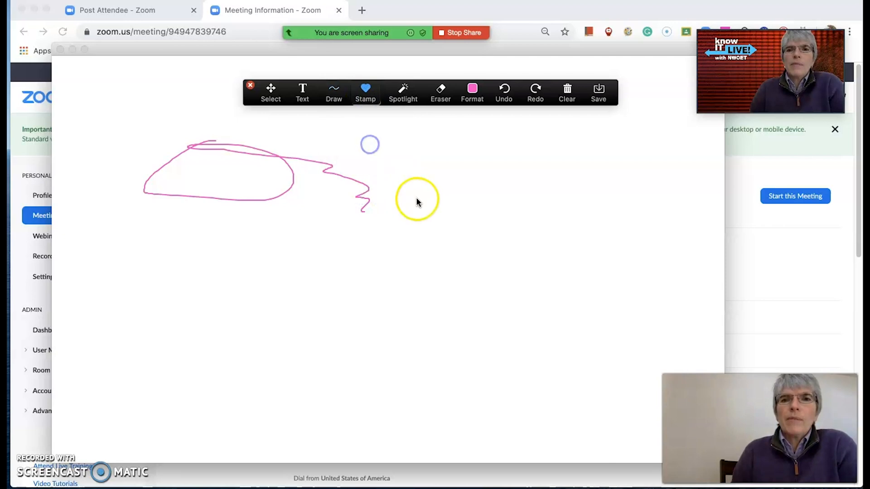
click(340, 94)
click(299, 174)
drag(277, 232, 396, 347)
Set the annotation format to orange with a thicker line and draw a second diamond beside the pink one
click(471, 96)
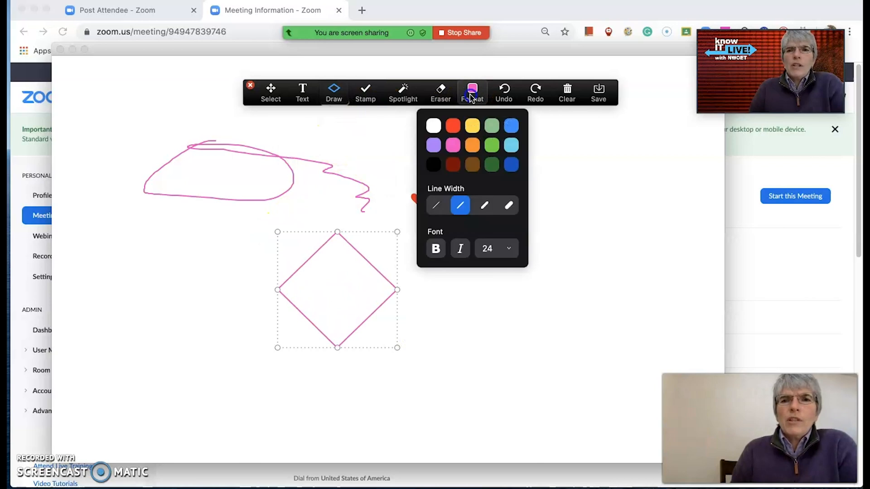
click(479, 152)
click(474, 94)
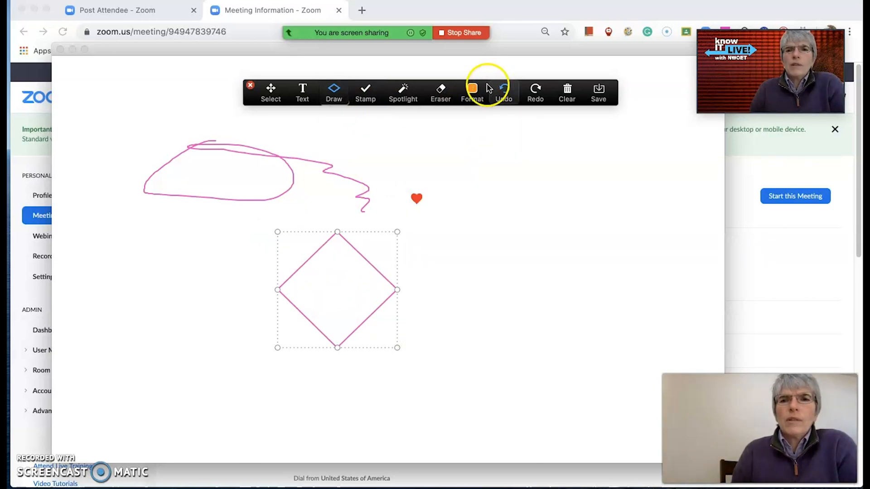
click(483, 206)
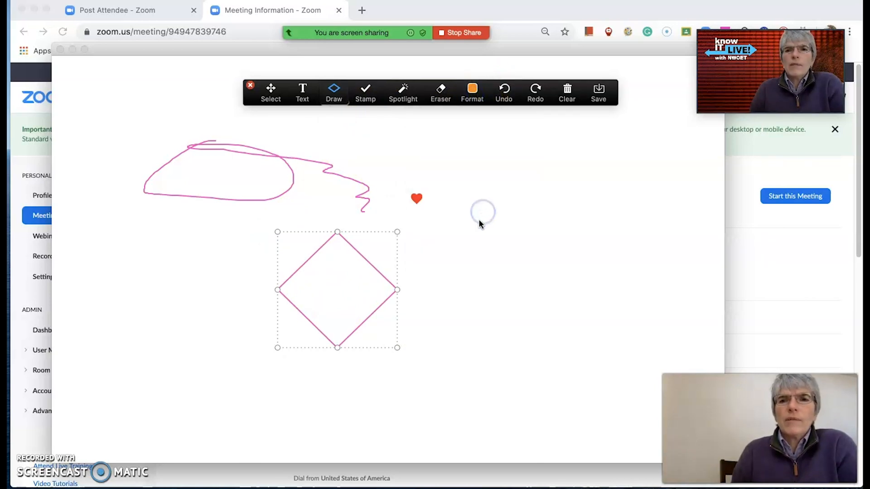
mouse_move(567, 247)
mouse_down()
mouse_move(602, 322)
mouse_move(604, 353)
mouse_up()
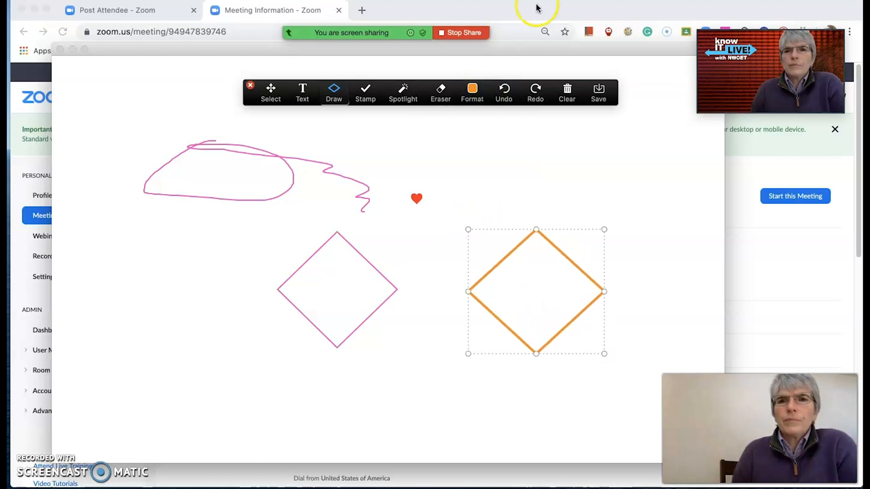
Clear all drawings from the whiteboard
click(561, 95)
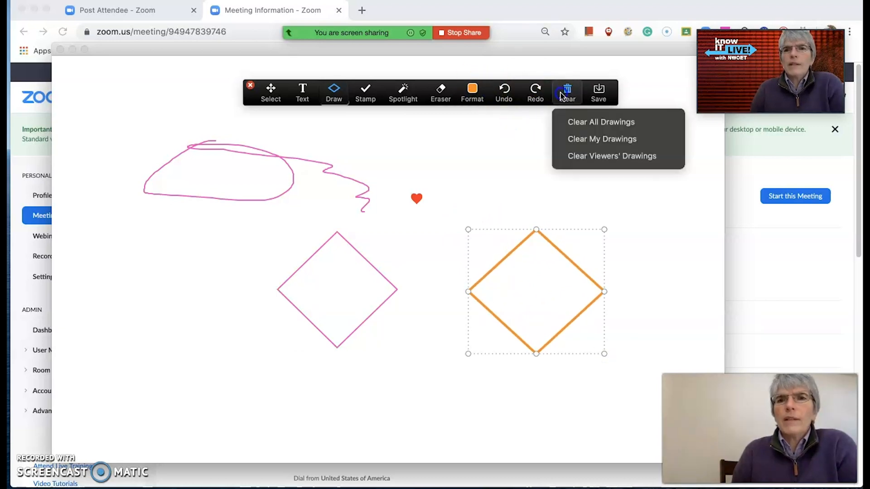
click(574, 120)
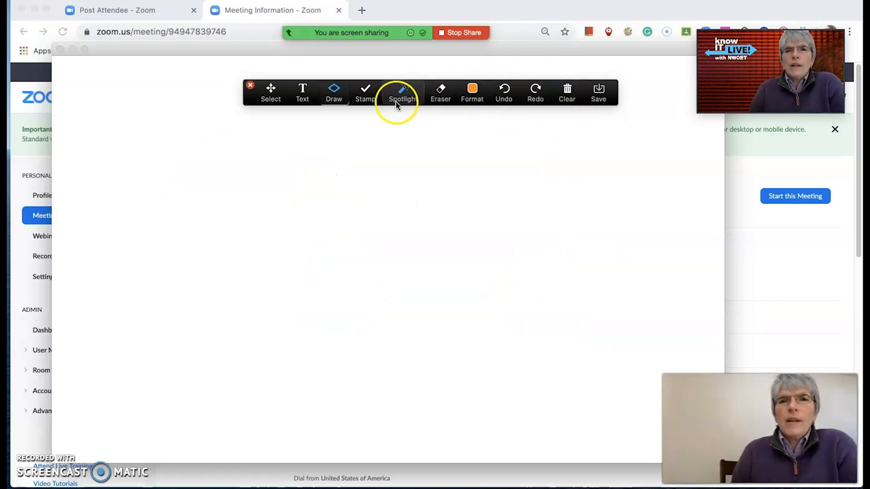
Draw a thick translucent orange freehand stroke and move it to the lower-left area of the whiteboard
click(334, 98)
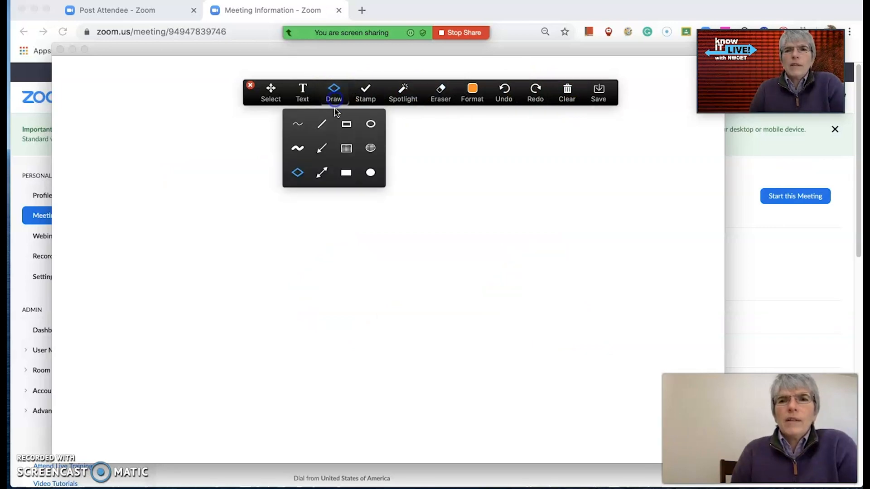
click(301, 151)
mouse_move(303, 171)
mouse_down()
mouse_move(414, 252)
mouse_move(556, 184)
mouse_move(304, 164)
mouse_move(221, 185)
mouse_up()
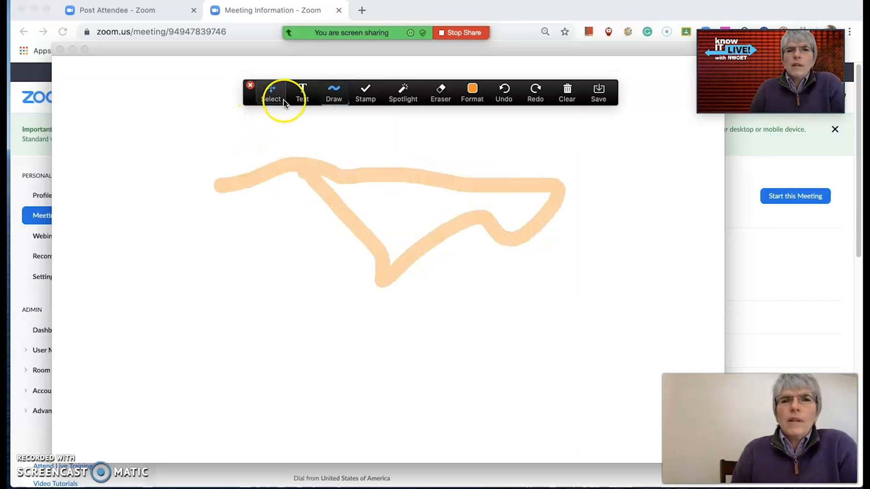
mouse_move(327, 169)
mouse_down()
mouse_move(151, 192)
mouse_move(199, 332)
mouse_up()
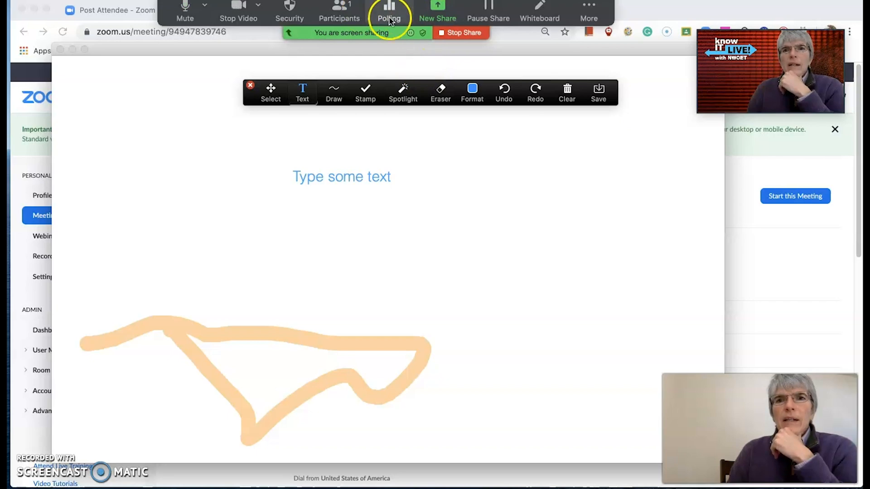
Stop the screen share and share the same whiteboard again
click(464, 32)
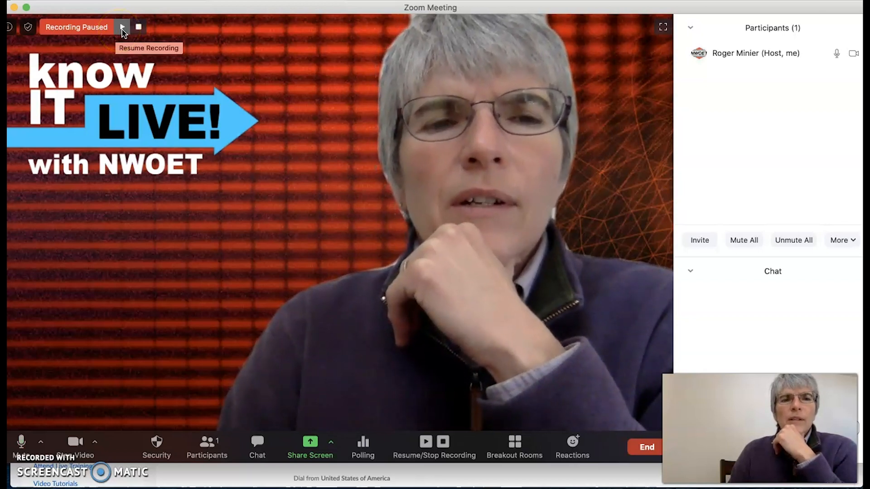
click(311, 443)
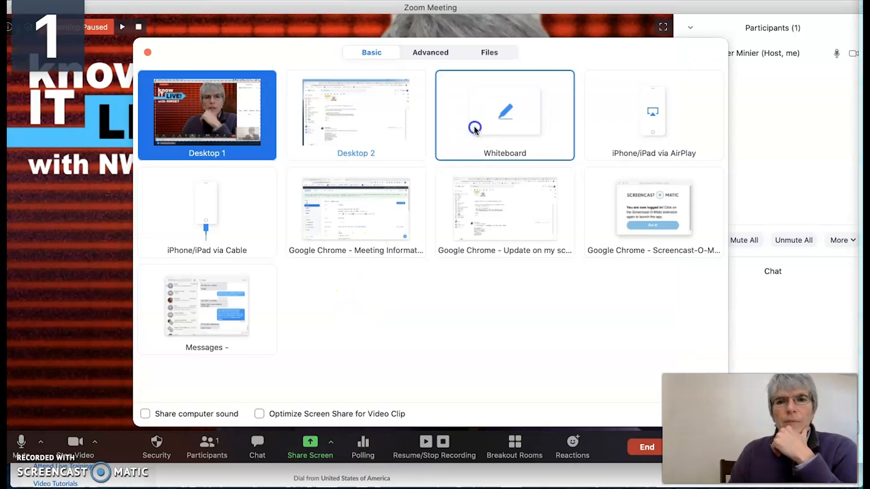
click(472, 130)
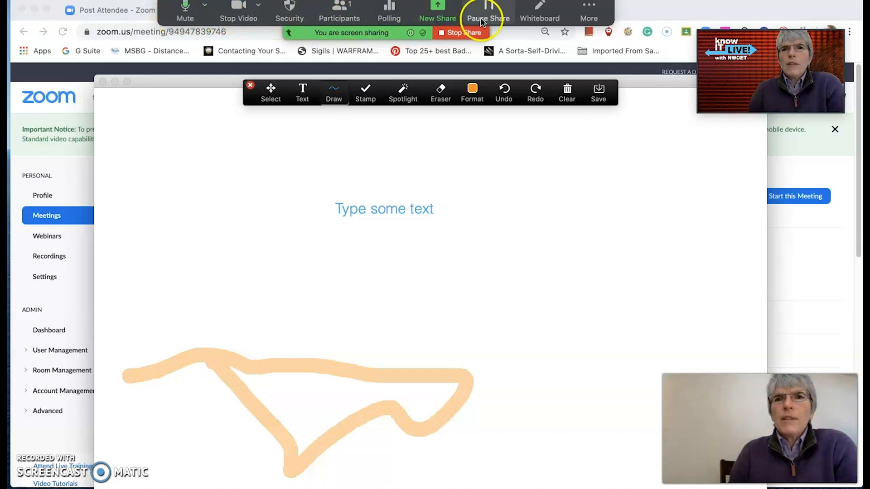
Examine the additional meeting options available while sharing, such as chat, recording, breakout rooms and computer sound
click(592, 11)
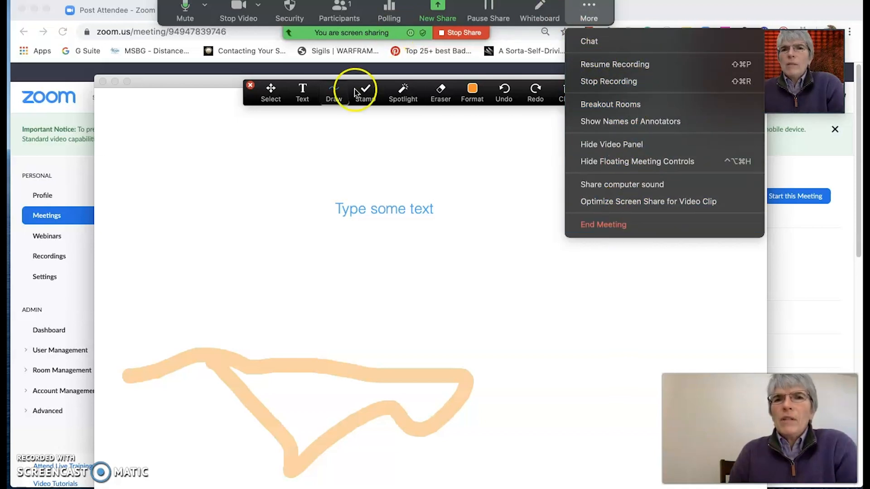
click(421, 168)
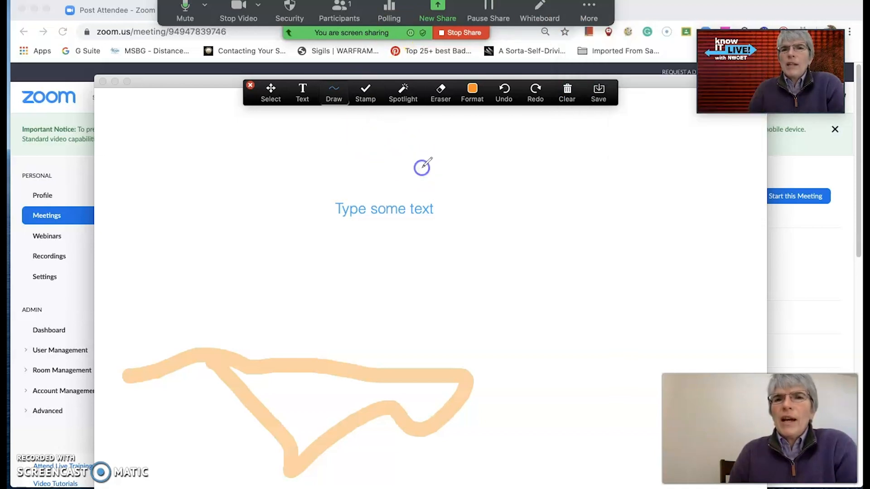
click(552, 151)
click(434, 167)
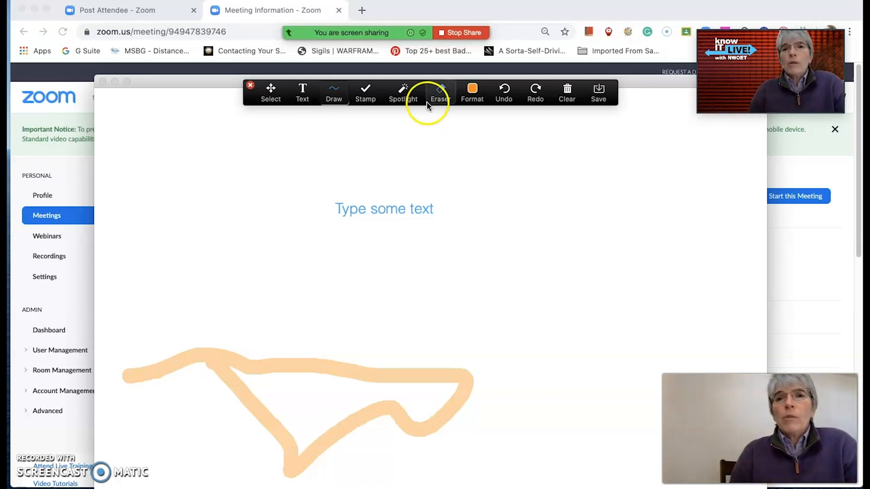
Stop sharing the whiteboard and end the meeting for all participants
click(459, 34)
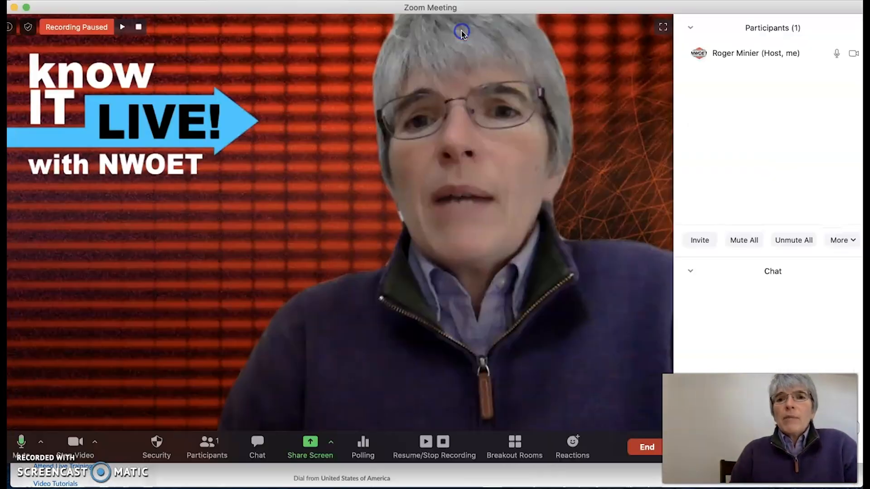
click(640, 450)
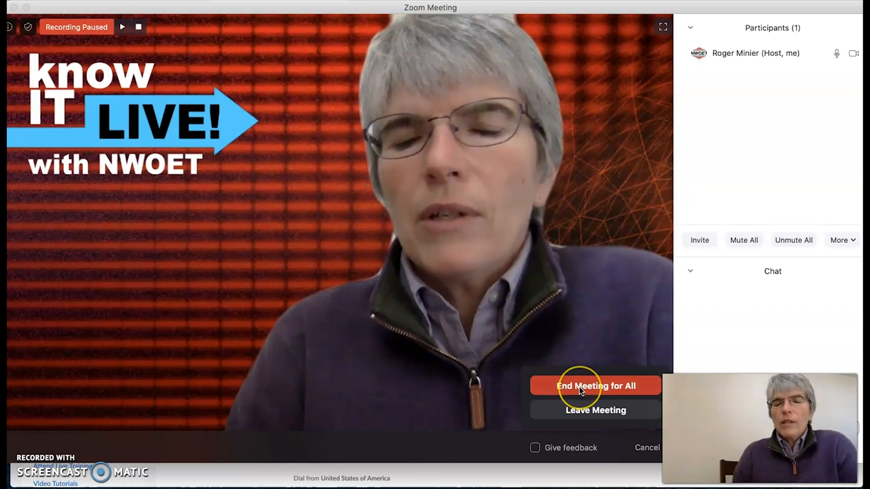
click(579, 388)
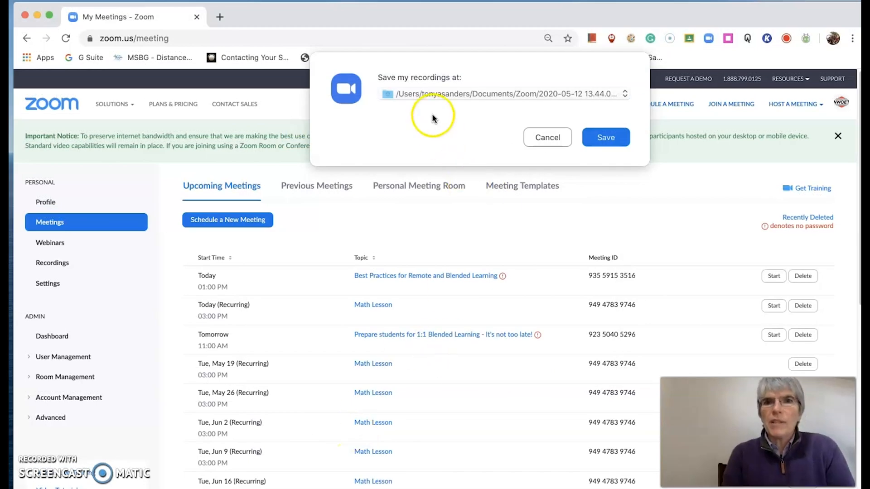
Set the recording's save location to the Basic Tool Module folder on the Desktop
drag(477, 63, 398, 97)
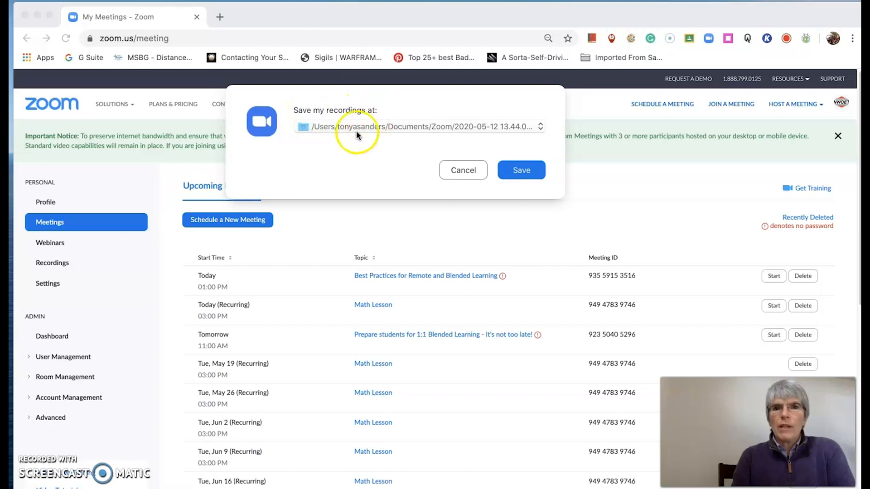
click(537, 128)
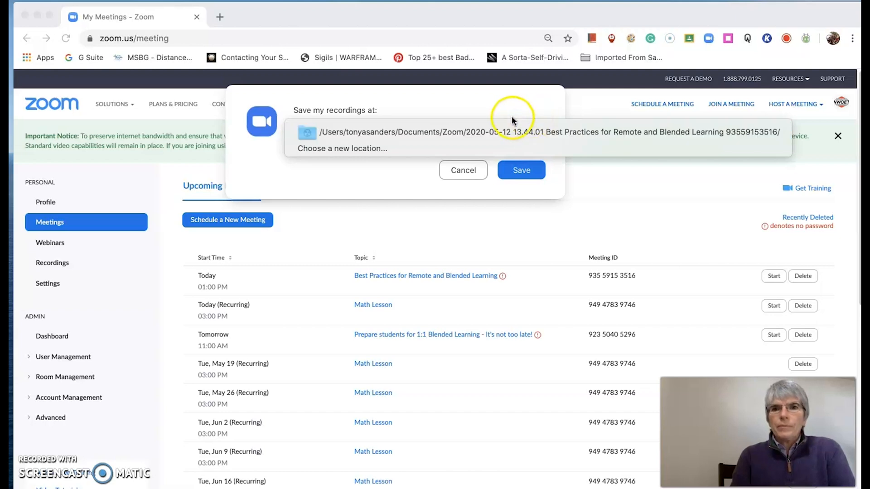
click(373, 149)
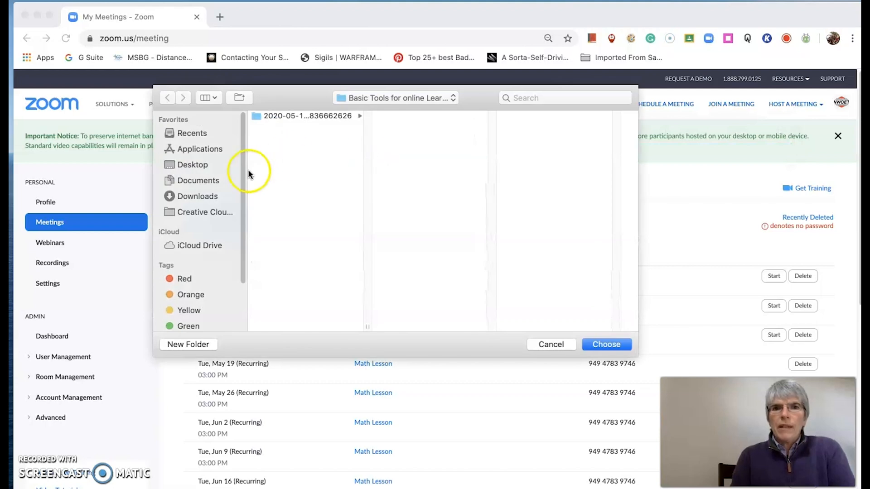
click(195, 167)
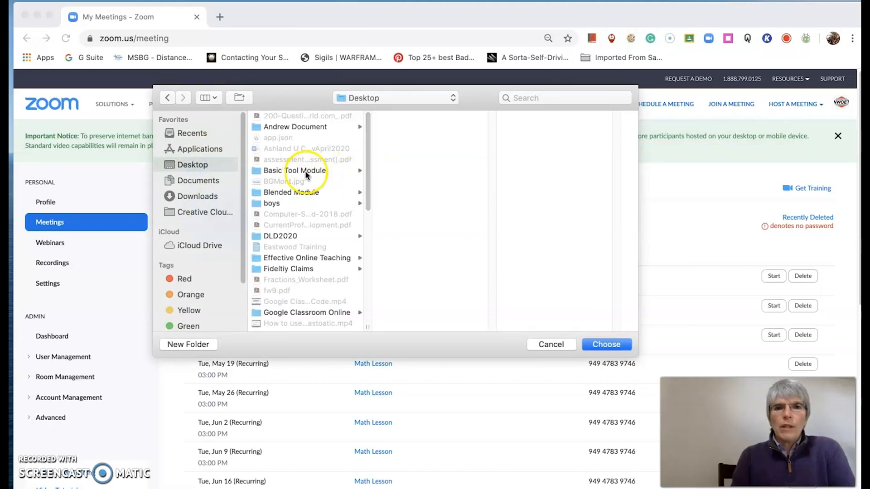
click(319, 172)
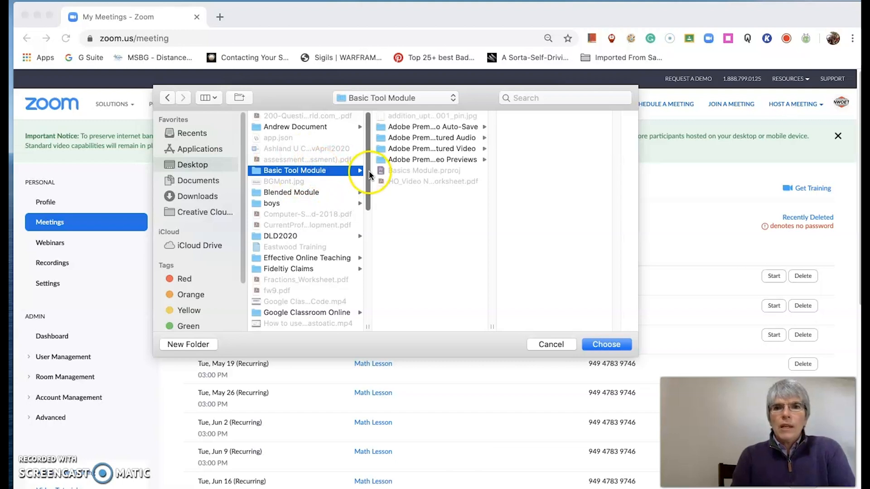
click(614, 347)
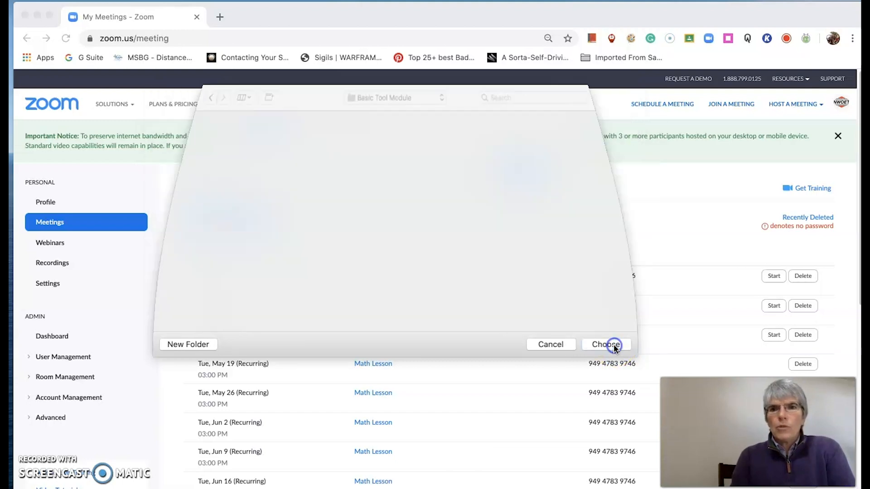
Save the recording to the chosen location, view the files in its dated folder, and close the file window
click(523, 171)
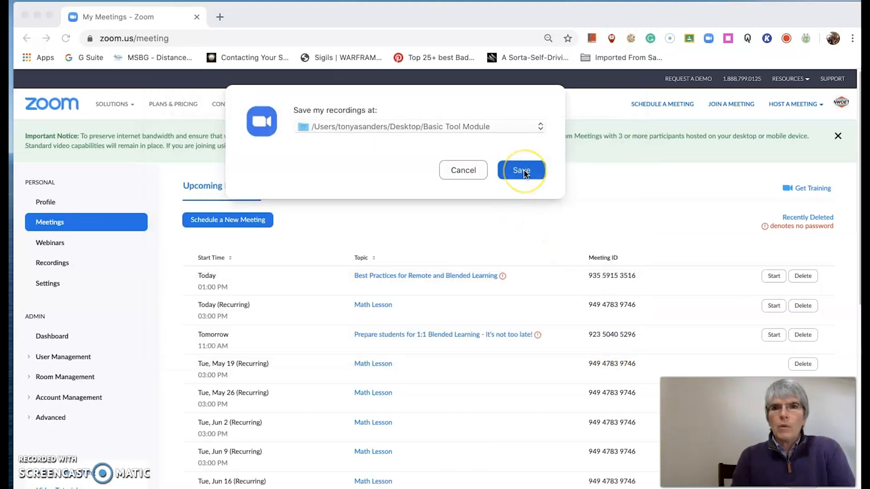
click(524, 171)
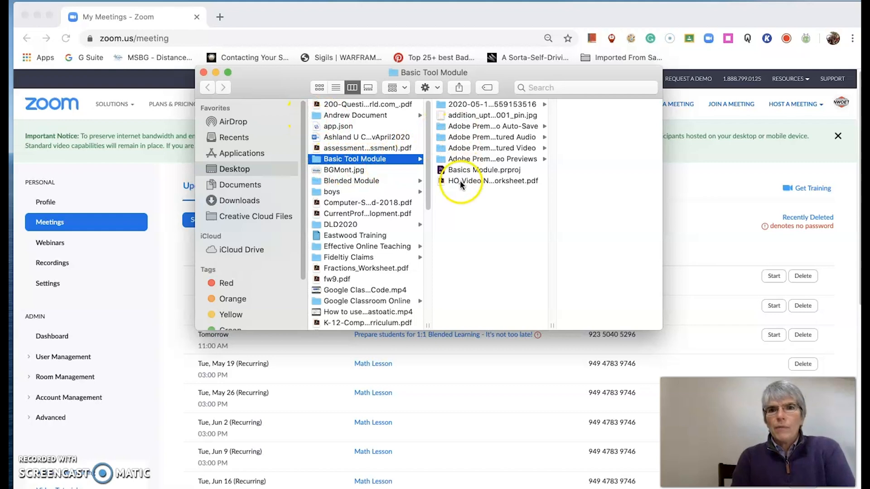
click(466, 106)
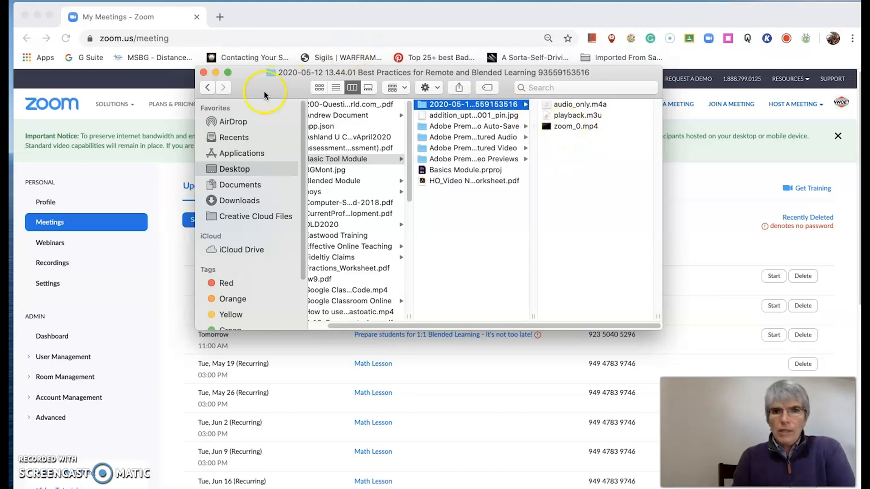
click(202, 72)
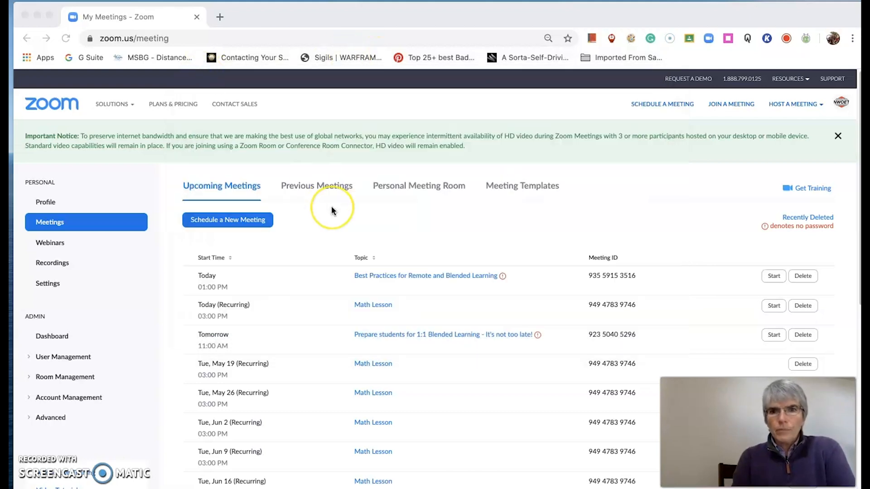
Delete only the May 19 occurrence of the recurring Math Lesson from the upcoming meetings
scroll(407, 341, down, 5)
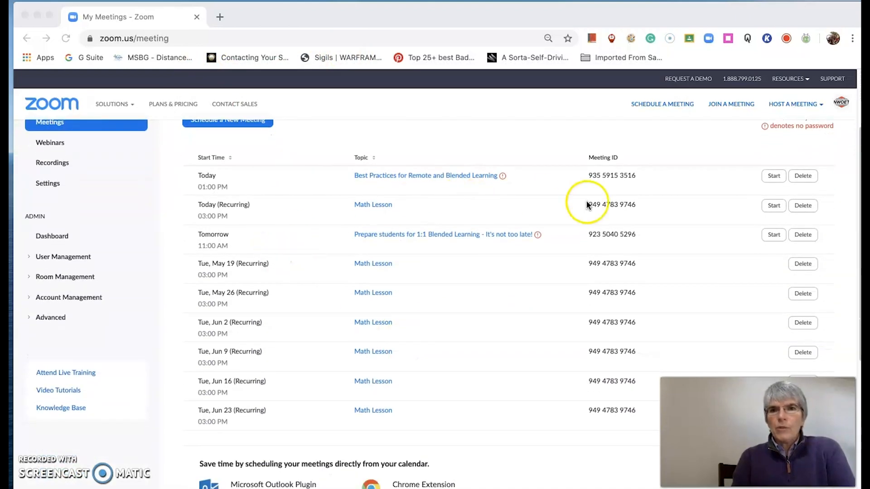
scroll(592, 210, down, 1)
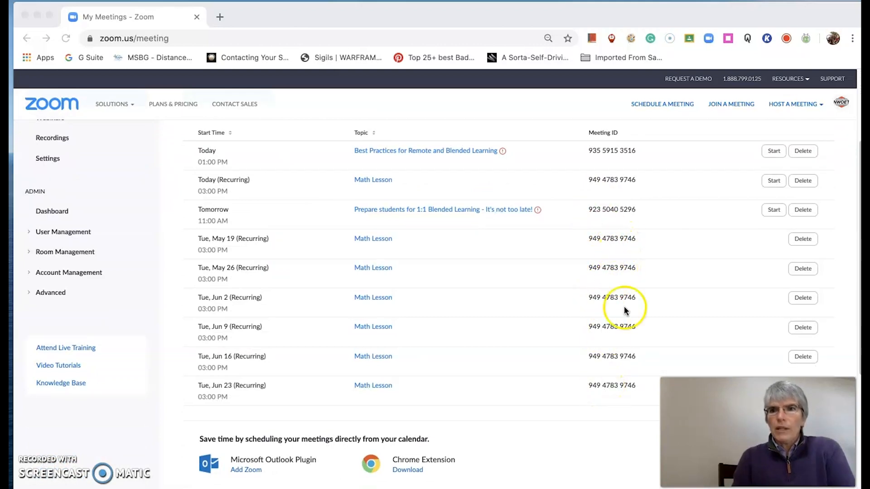
click(796, 241)
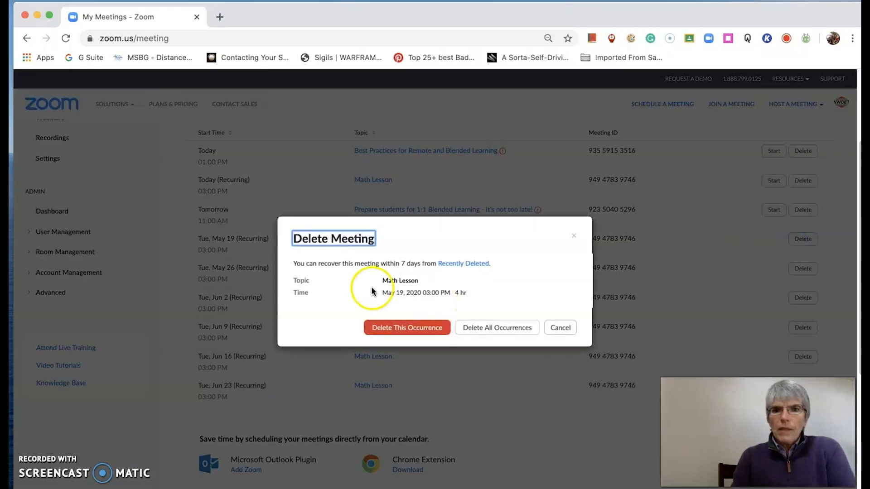
click(416, 330)
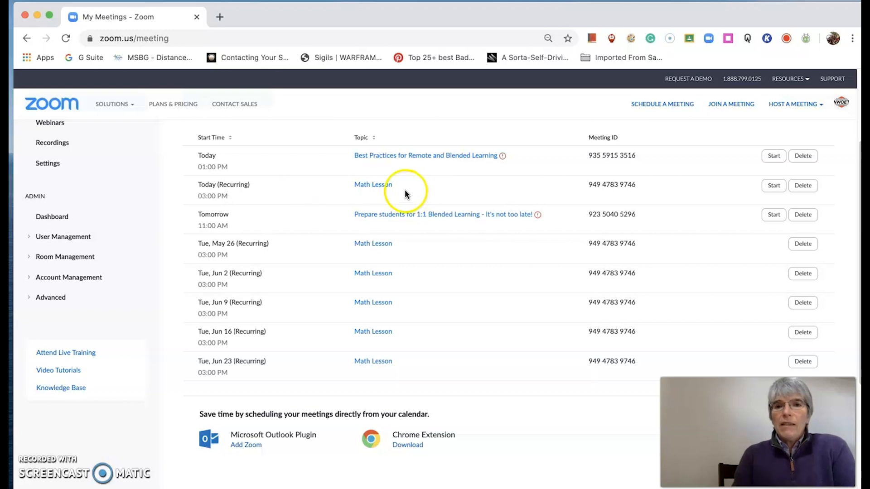
Review the meeting details of today's Math Lesson and return to the upcoming meetings list
click(373, 186)
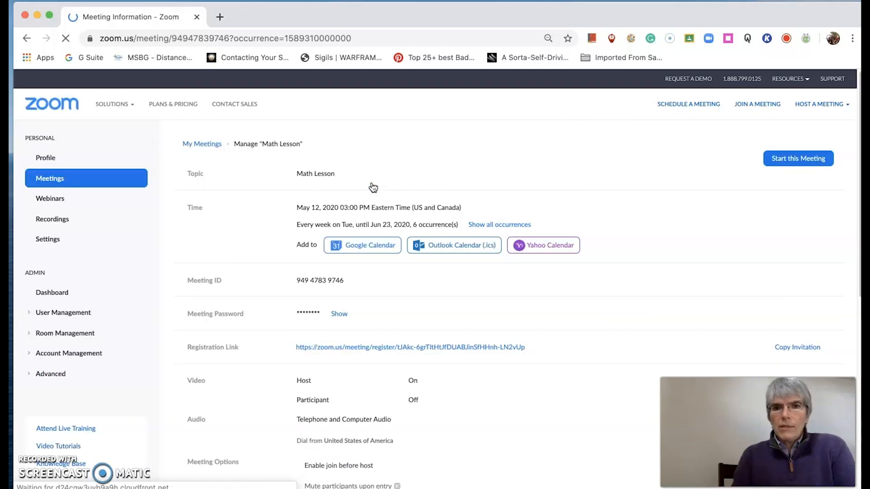
scroll(401, 390, down, 3)
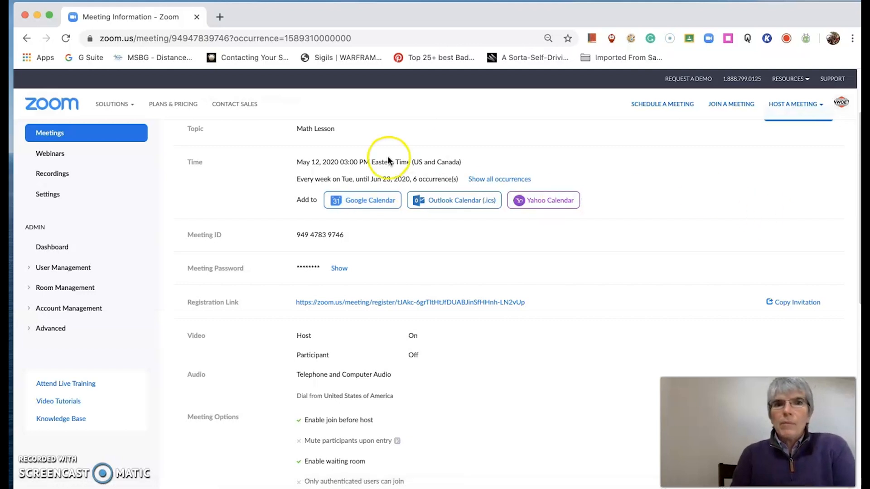
click(36, 134)
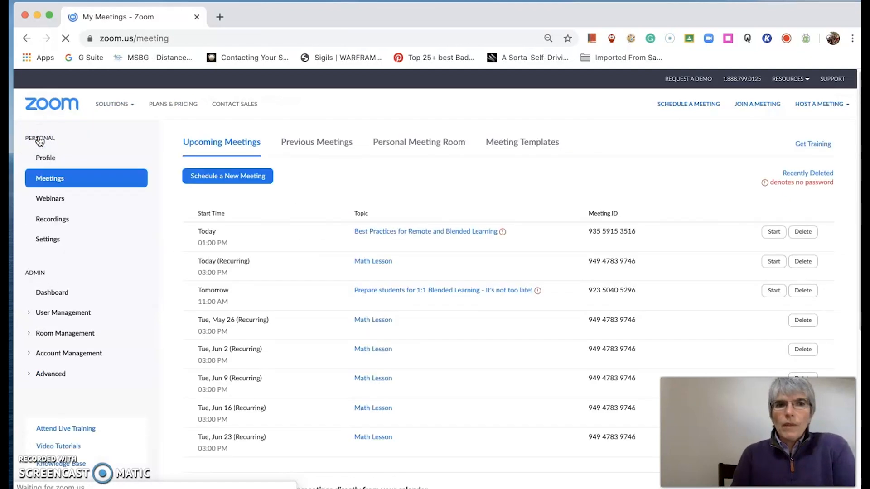
Start today's Math Lesson in the Zoom desktop app and join with computer audio
scroll(331, 303, down, 3)
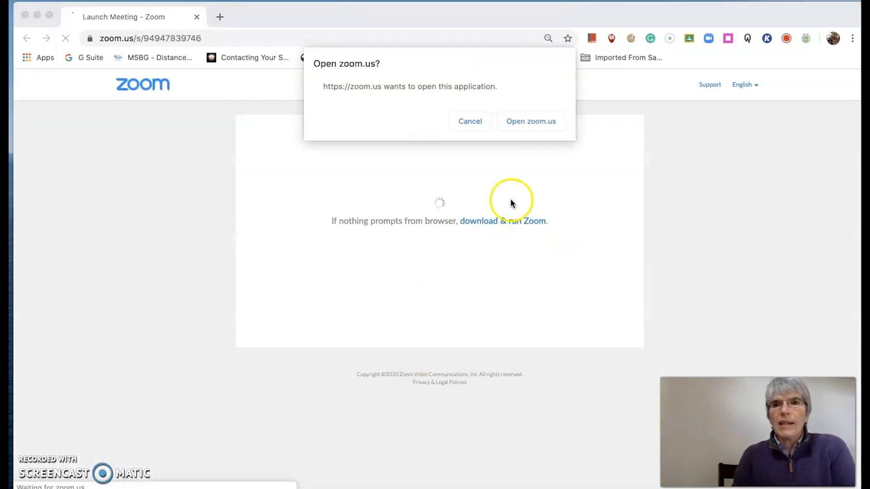
click(546, 121)
click(432, 273)
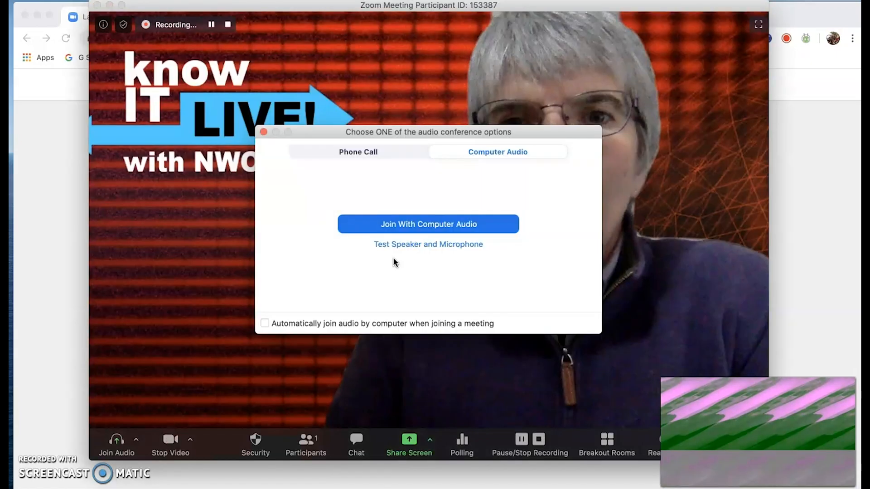
click(424, 225)
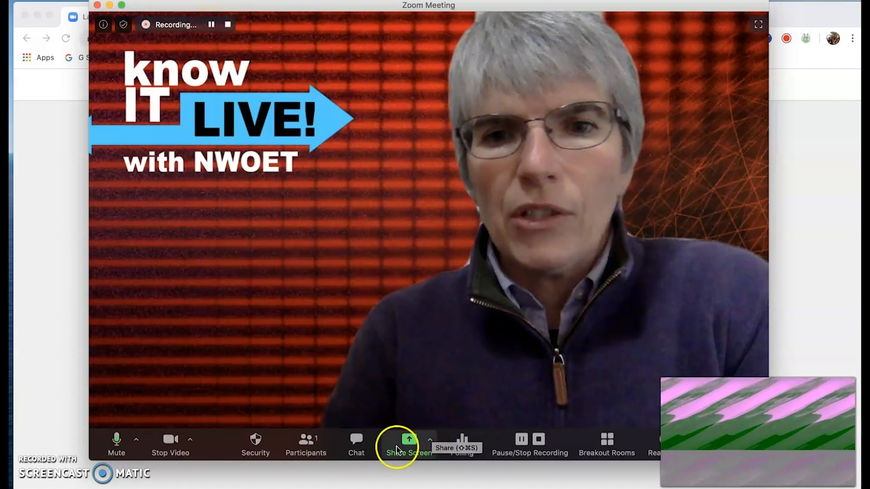
Examine the Basic, Advanced and Files screen-sharing options, including Google Drive, and close the sharing window without sharing
click(415, 447)
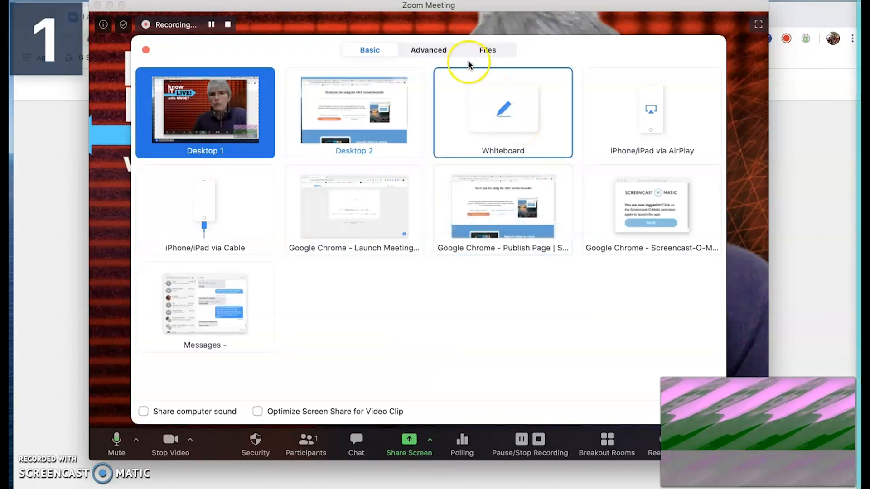
click(438, 52)
click(495, 53)
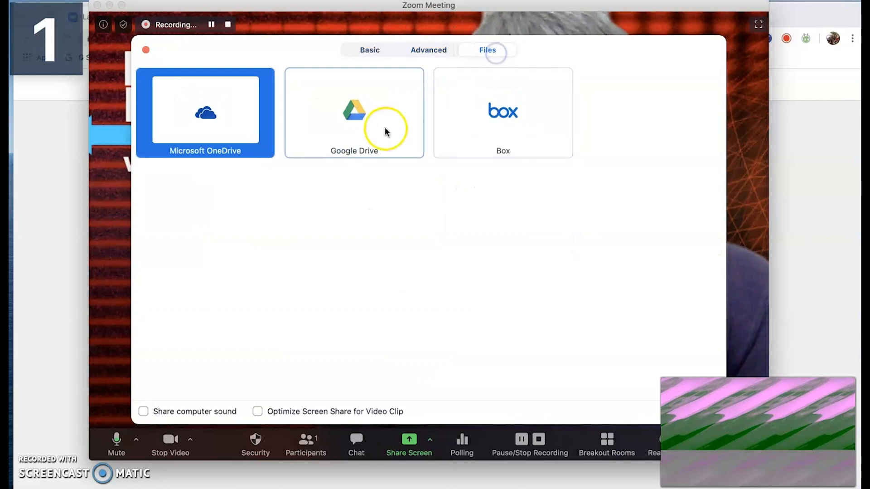
click(361, 121)
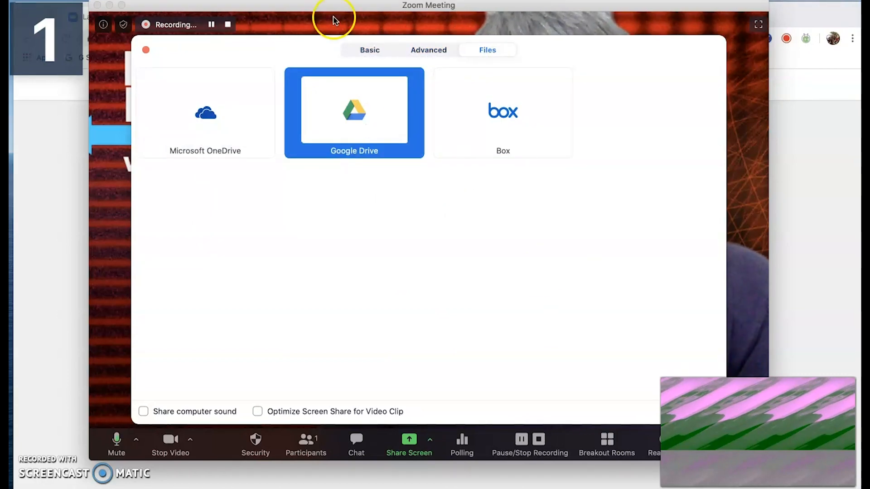
click(434, 49)
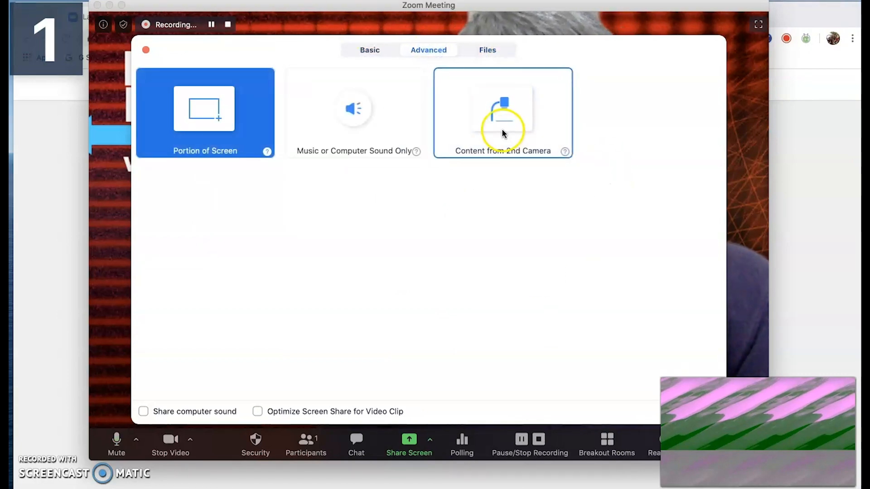
click(369, 50)
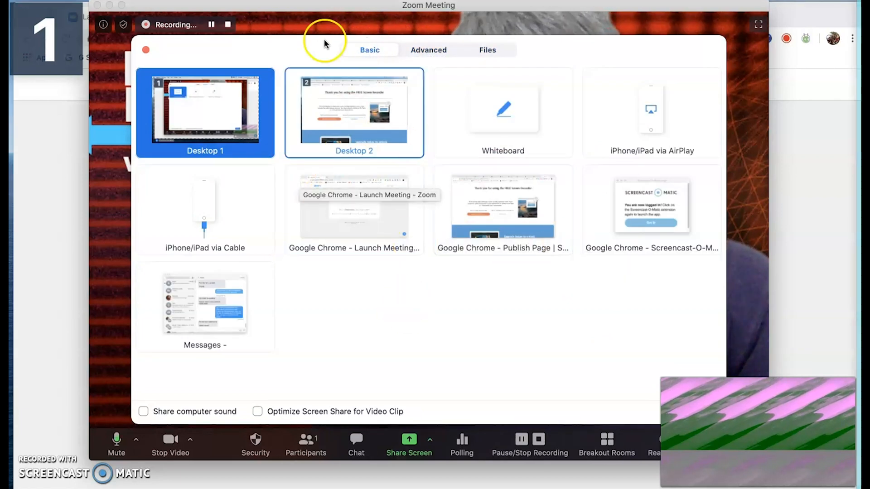
click(144, 50)
Pause the meeting recording and resume it
click(211, 25)
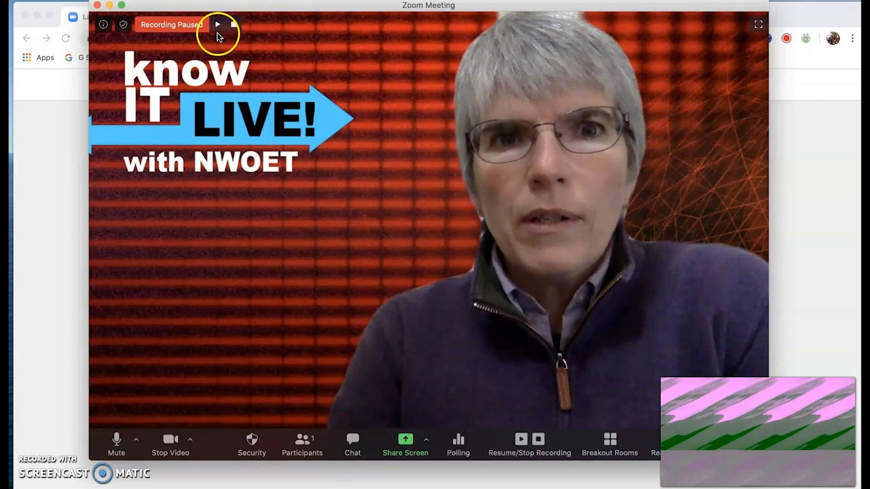
click(218, 26)
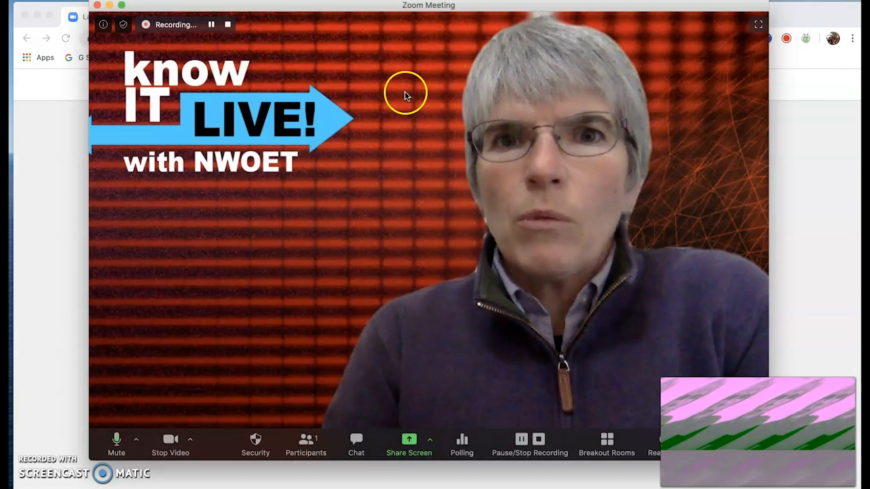
Reposition the meeting window lower on the screen so the browser's tab and address bar are exposed above it
drag(392, 7, 363, 19)
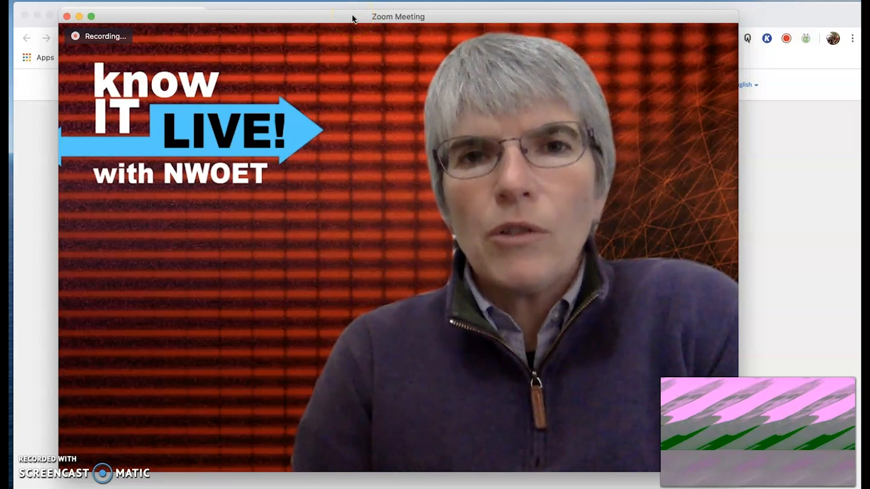
click(312, 137)
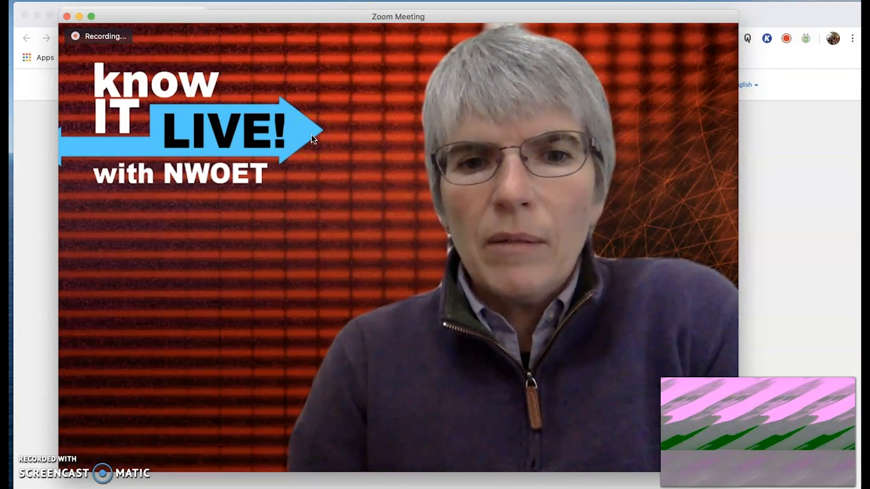
click(298, 228)
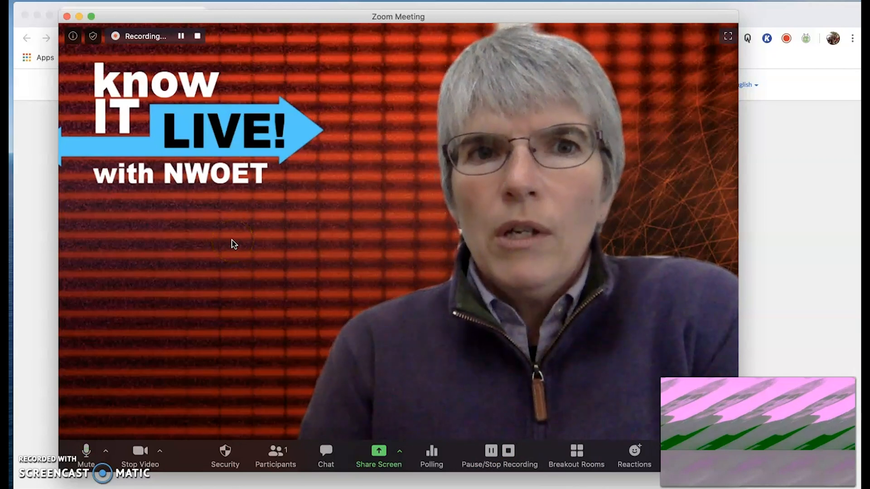
drag(334, 18, 302, 13)
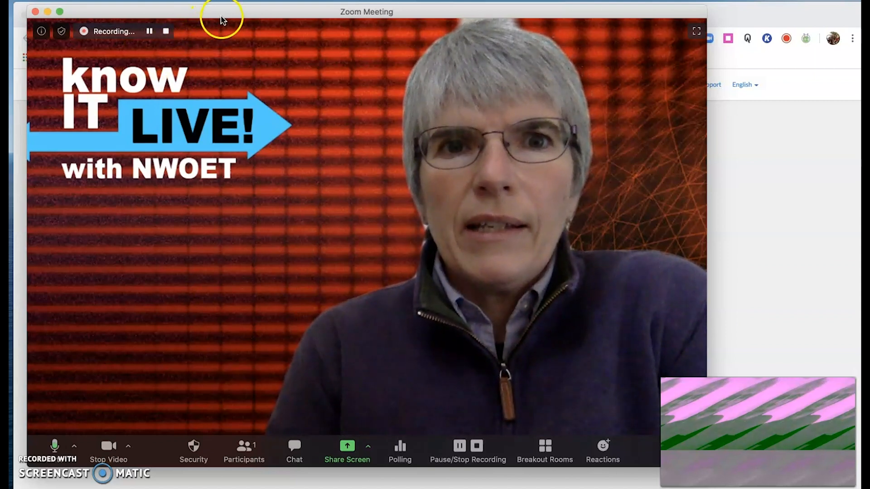
drag(229, 16, 255, 60)
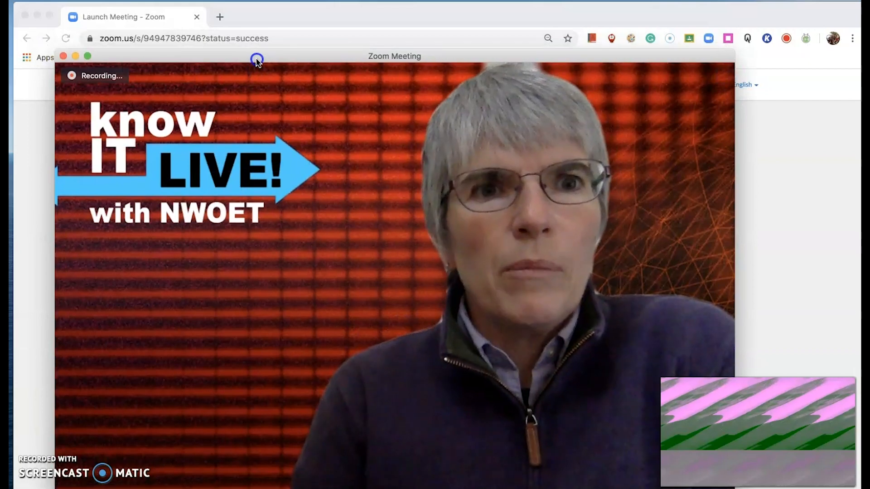
Try to minimize the meeting window while recording, dismiss the notice, and minimize the browser window behind it
click(75, 56)
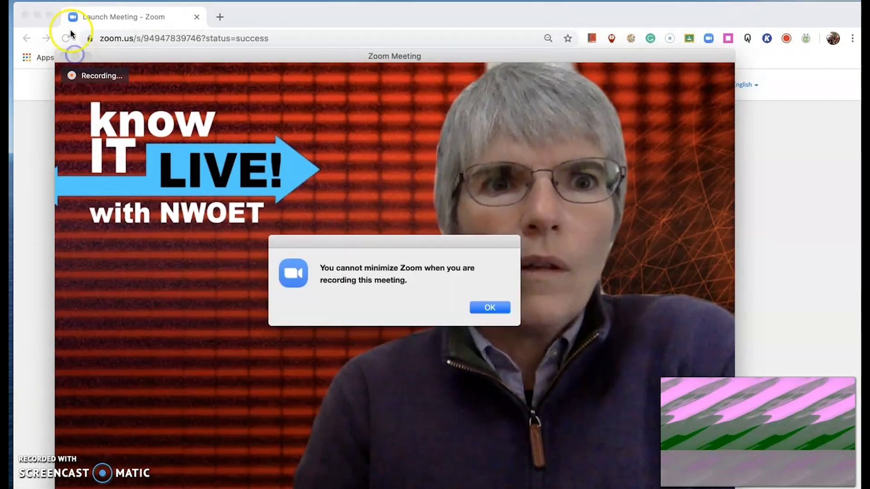
click(493, 307)
click(278, 27)
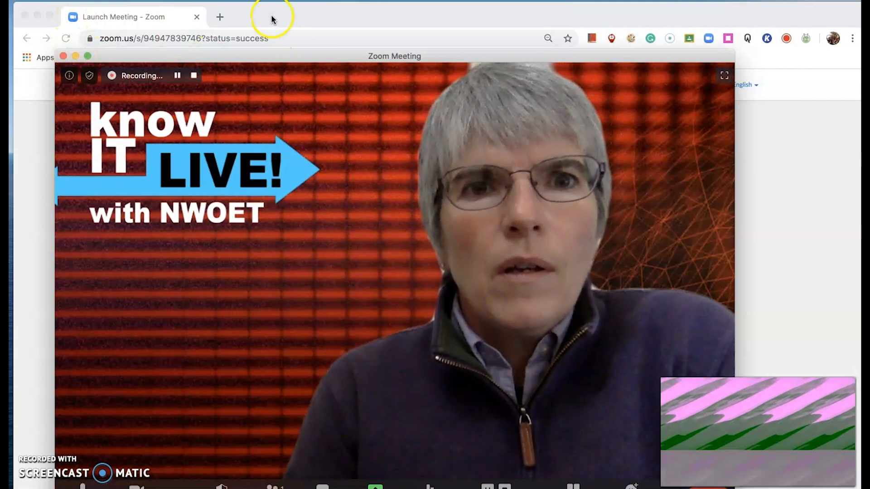
click(69, 17)
click(40, 17)
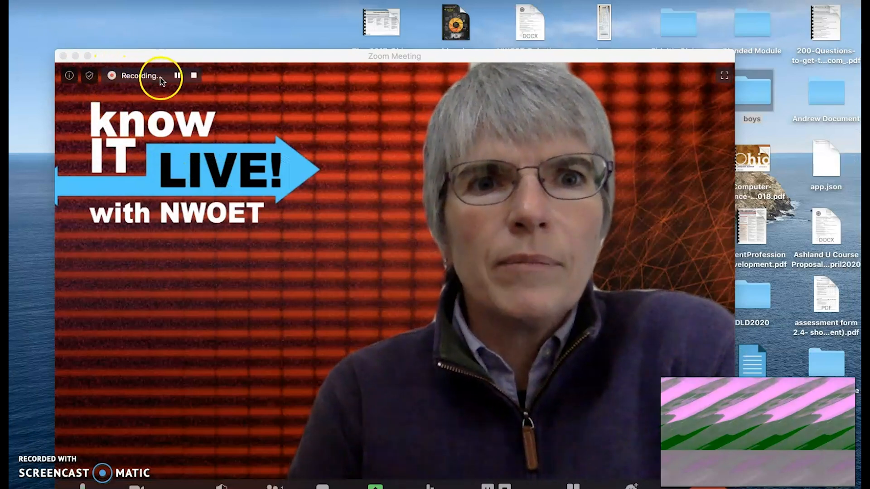
Pause the meeting recording and minimize the meeting window to a small floating video at the desktop's edge
click(178, 76)
click(75, 56)
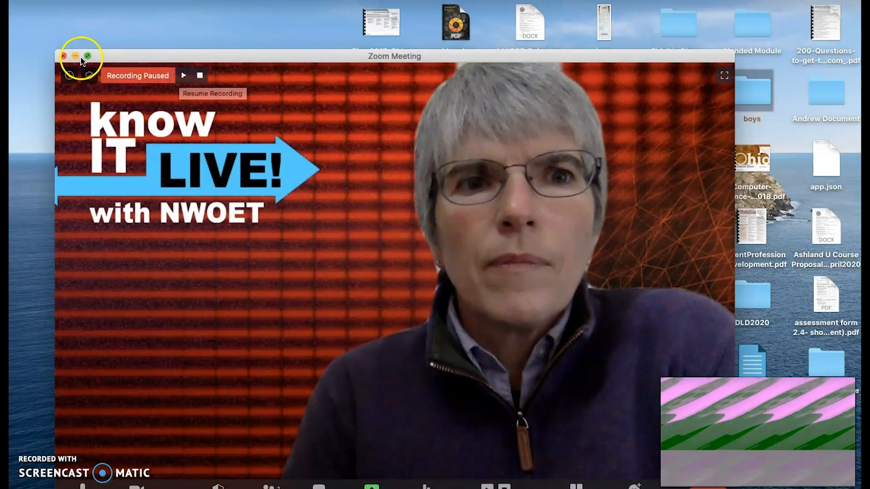
drag(312, 162, 0, 238)
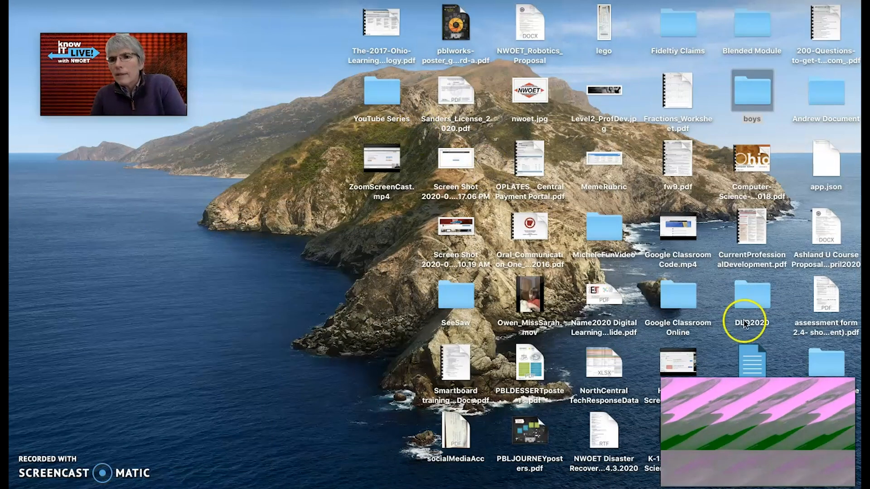
Open the desktop's Basic Tool Module folder and select zoom_0.mp4 inside the Best Practices for Remote and Blended Learning recording folder
click(822, 357)
double_click(822, 357)
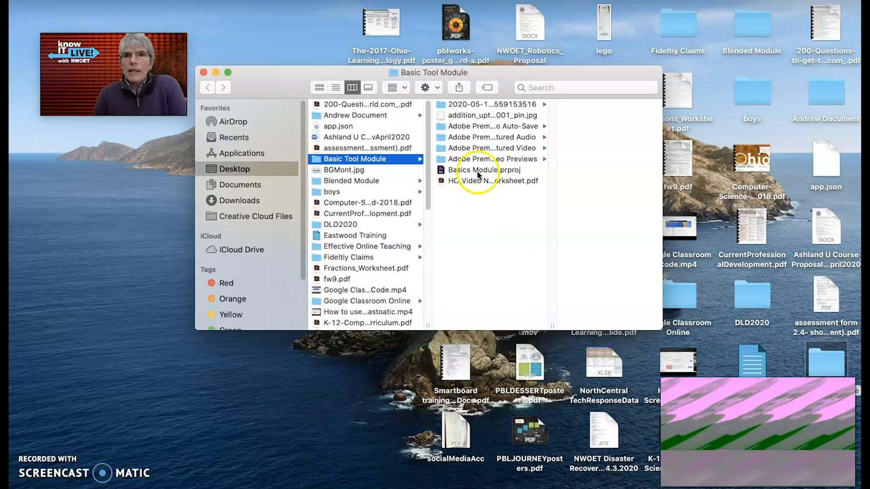
click(480, 104)
click(574, 127)
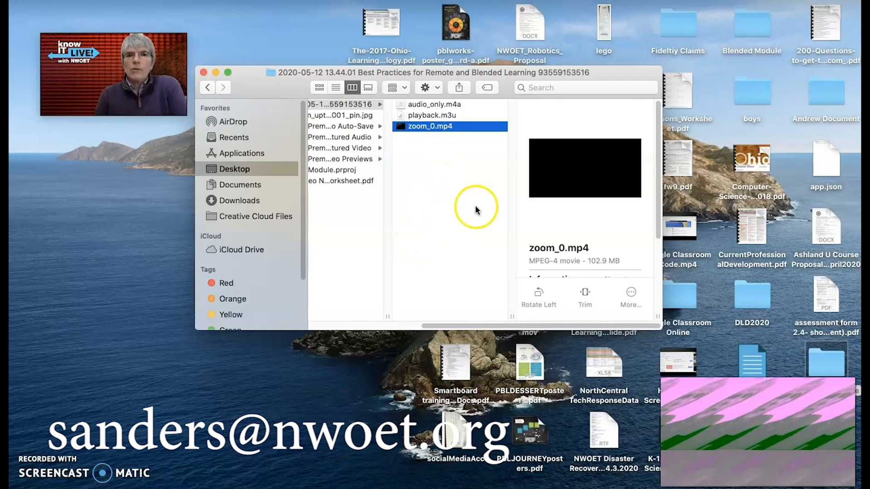
Reposition the recording folder's window slightly higher and farther away from the floating meeting video
drag(247, 93, 265, 50)
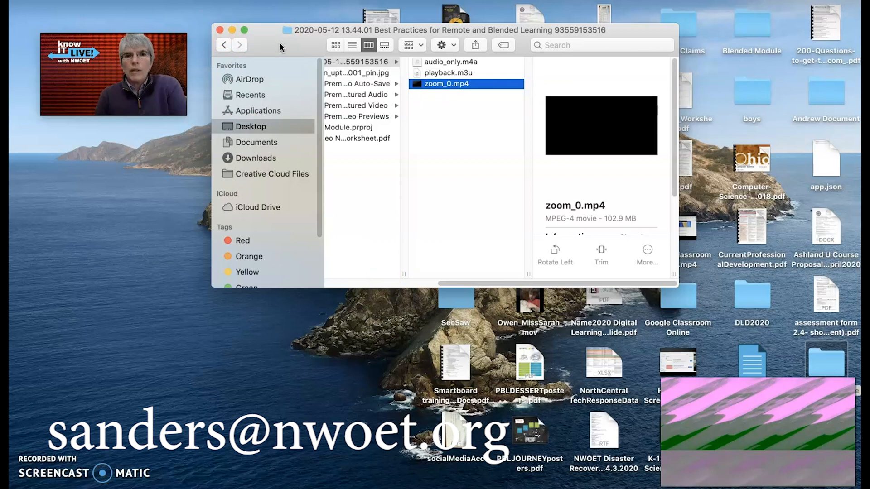
drag(280, 43, 302, 64)
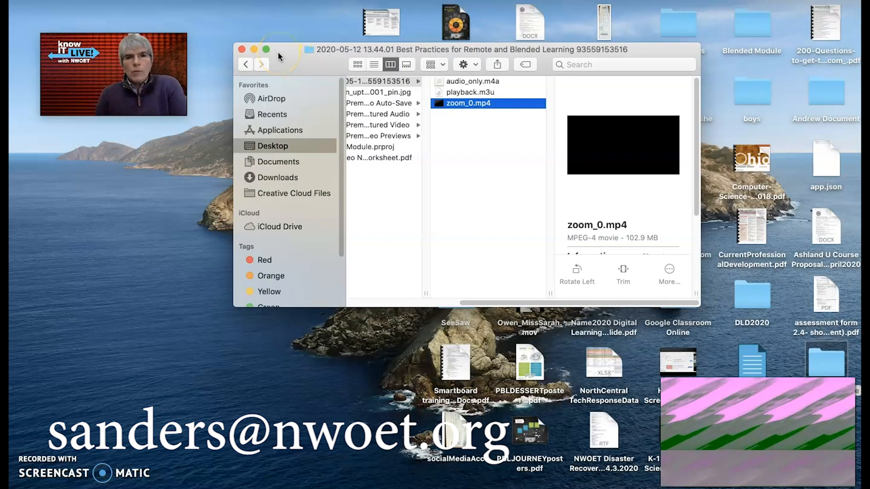
mouse_move(129, 86)
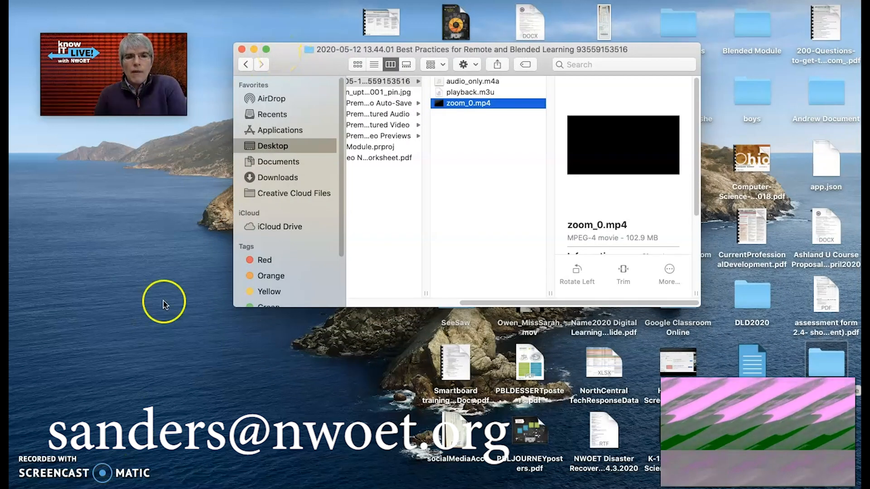